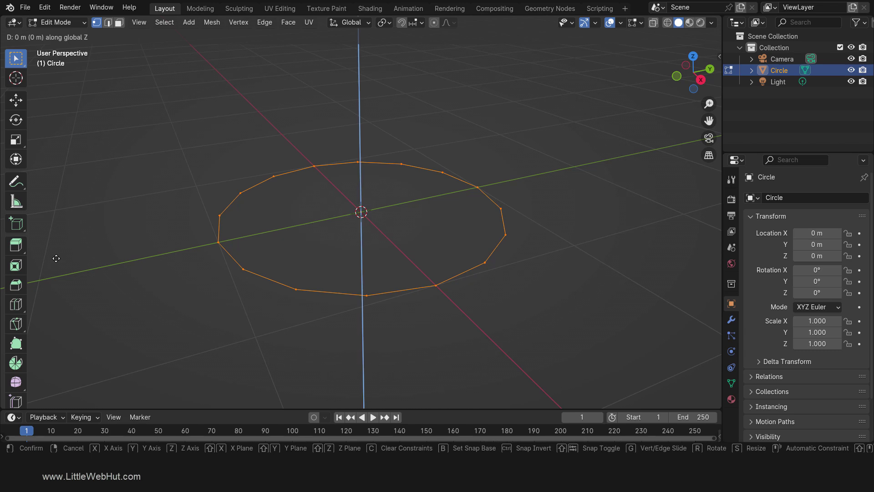
- Extrude the circle 1 m along Z and extrude the resulting top edge inward at a scale of 0.7
{"action": "type", "text": "1"}
{"action": "key", "text": "Return"}
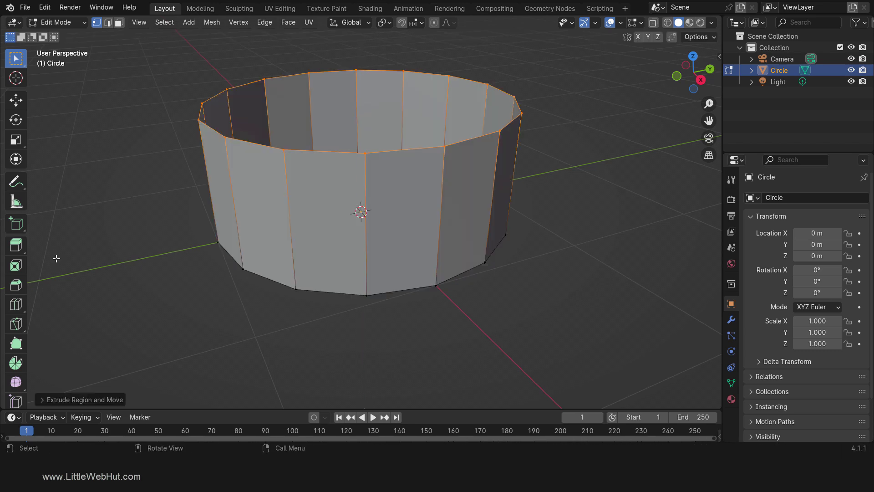
{"action": "key", "text": "e"}
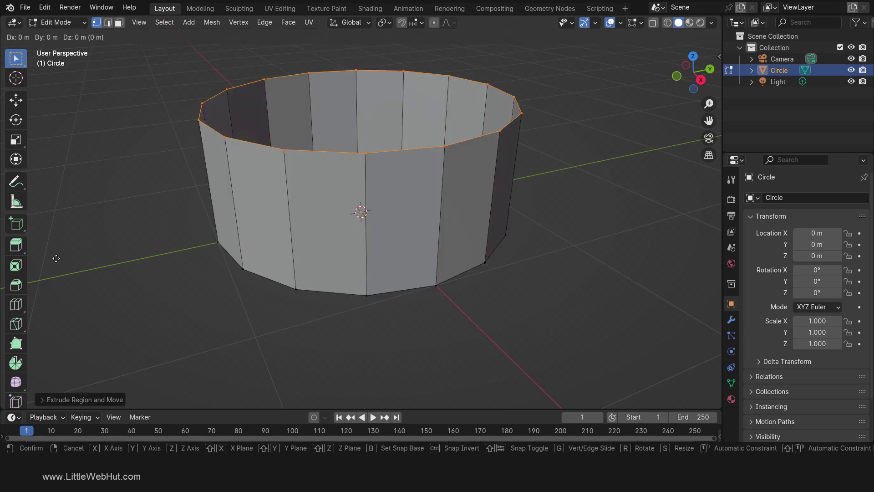
{"action": "key", "text": "Escape"}
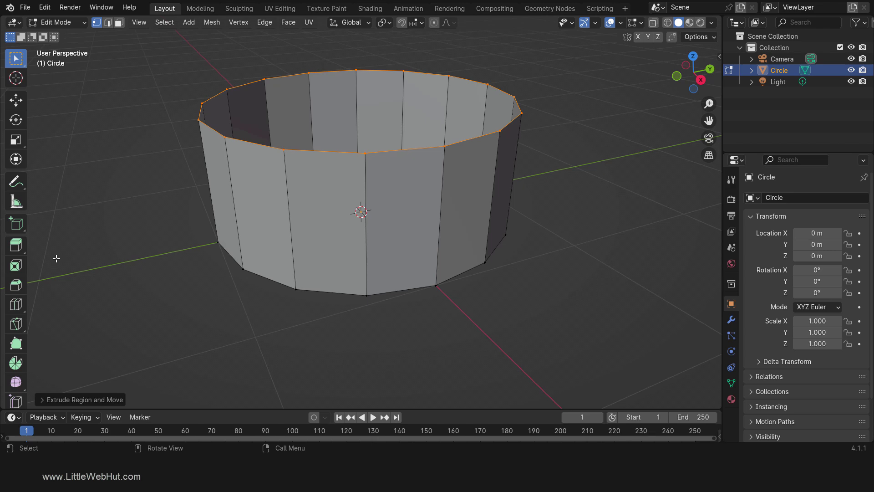
{"action": "type", "text": "s"}
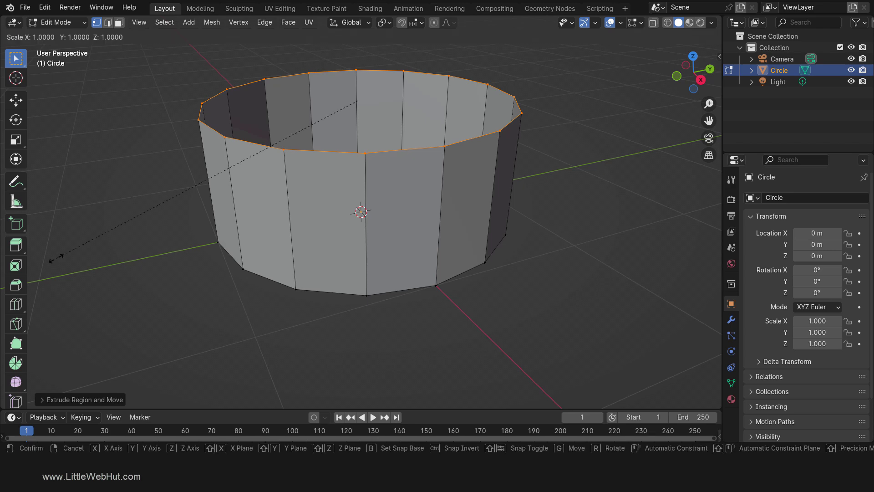
{"action": "type", "text": ".7"}
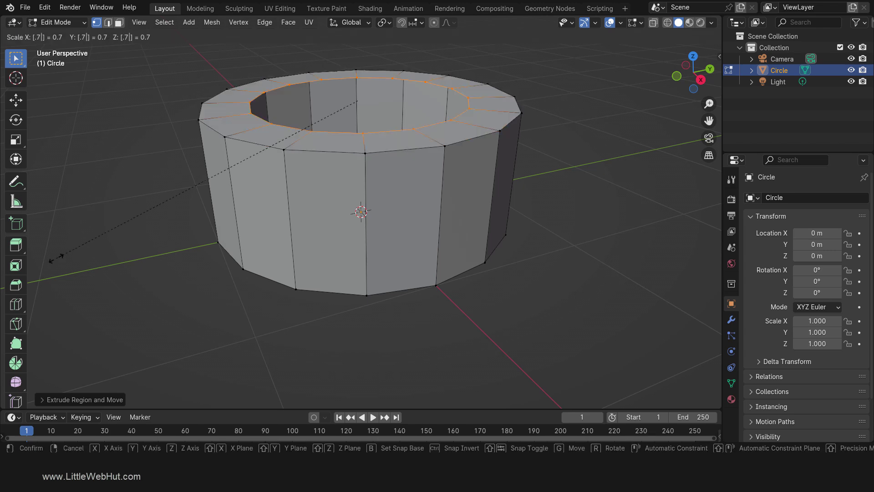
{"action": "key", "text": "Return"}
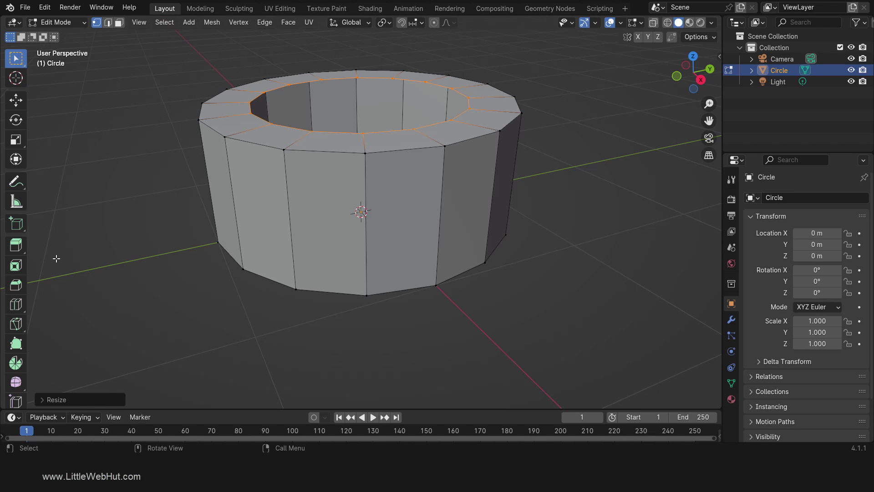
- Extrude the inner top edge loop again in place and scale it by 0.7 to form a second inner ring
{"action": "key", "text": "e"}
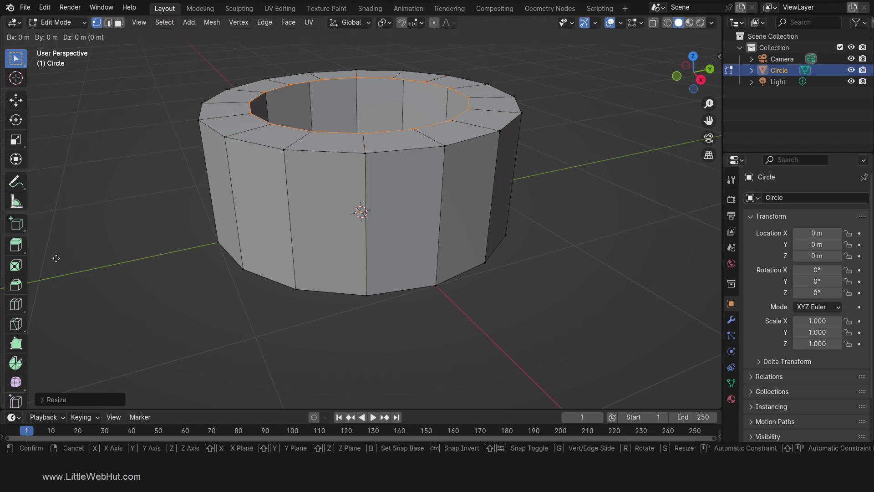
{"action": "key", "text": "Escape"}
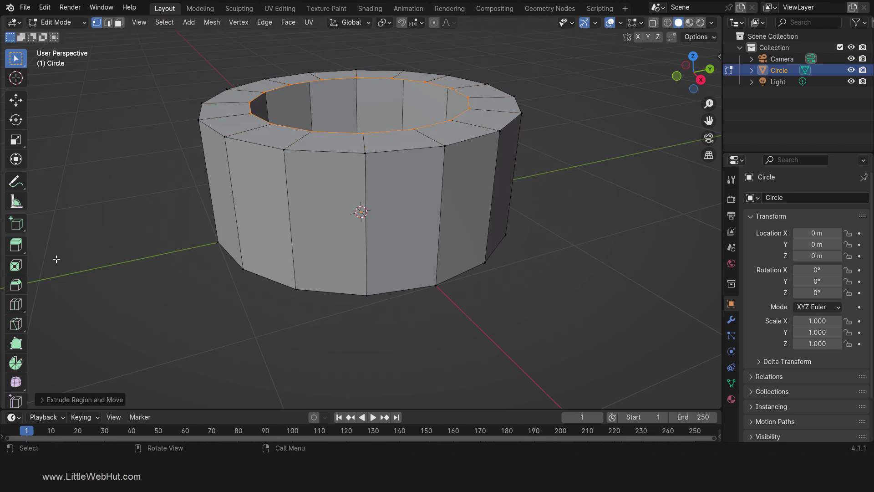
{"action": "type", "text": "s.7"}
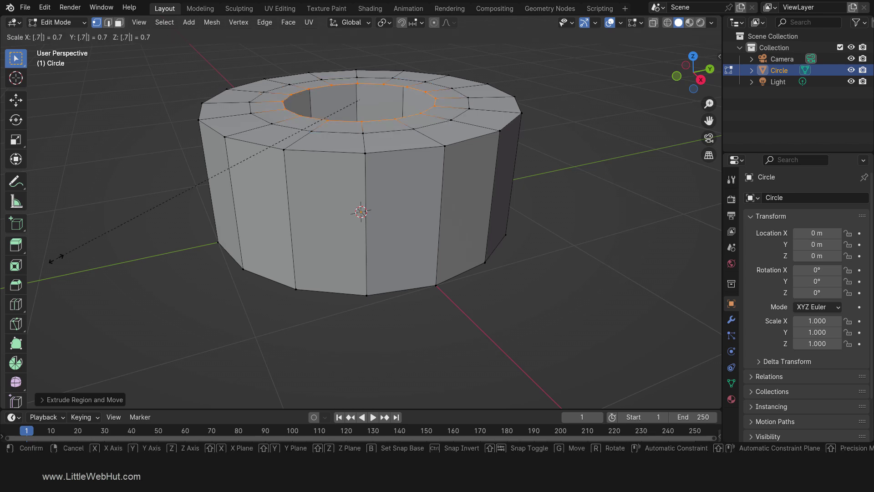
{"action": "key", "text": "Return"}
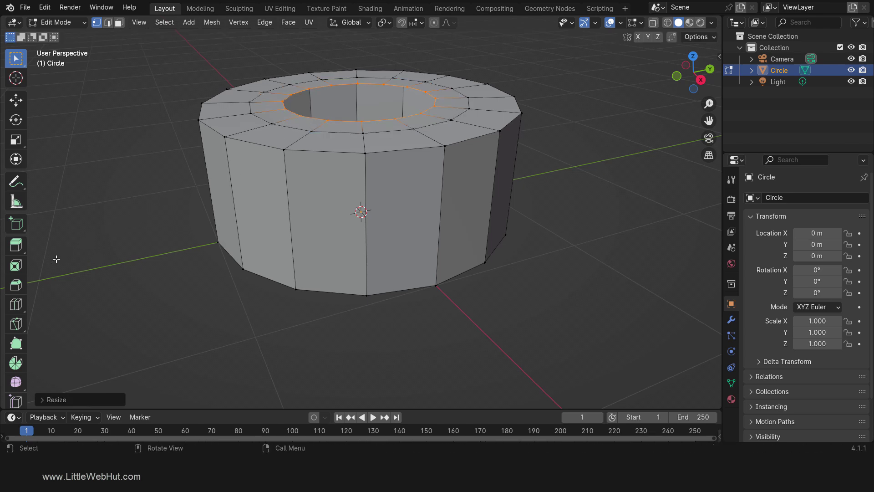
- In top view, set snapping to Vertex and move the upper-left middle-ring vertex nearest the X axis along Y, level with its outer-rim vertex
{"action": "key", "text": "KP_7"}
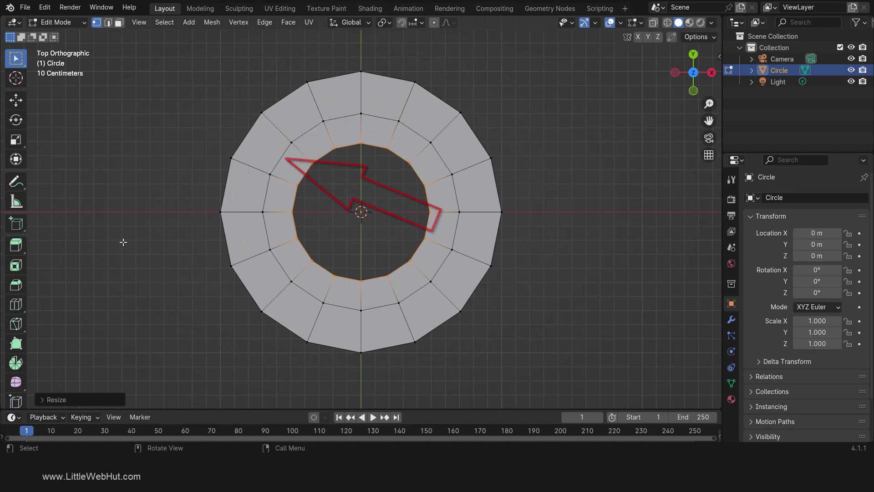
{"action": "left_click", "coordinate": [267, 177]}
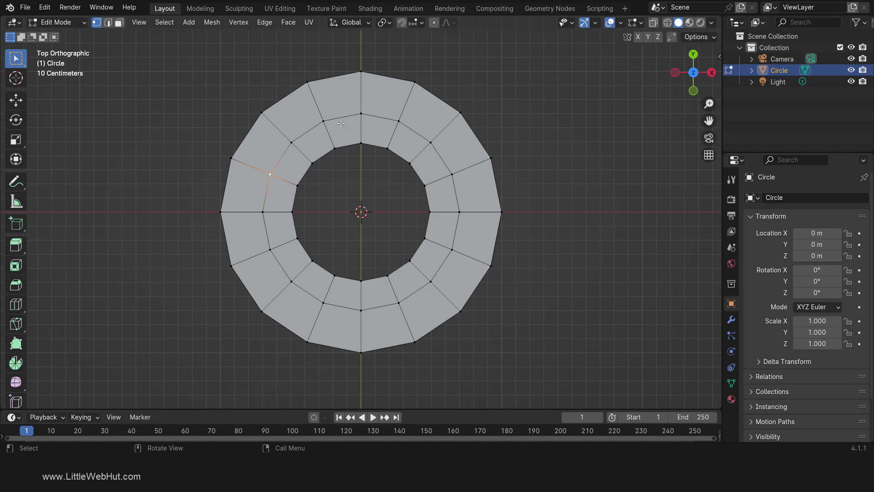
{"action": "left_click", "coordinate": [423, 23]}
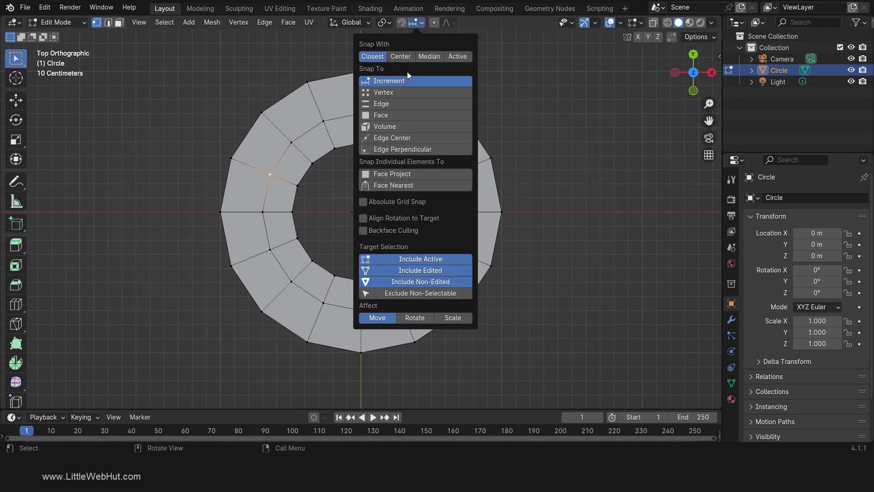
{"action": "left_click", "coordinate": [401, 91]}
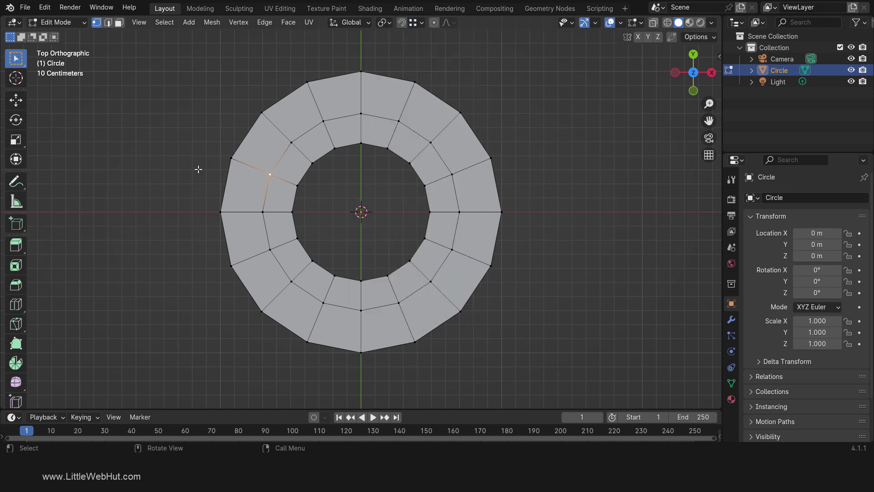
{"action": "key", "text": "g"}
{"action": "key", "text": "y"}
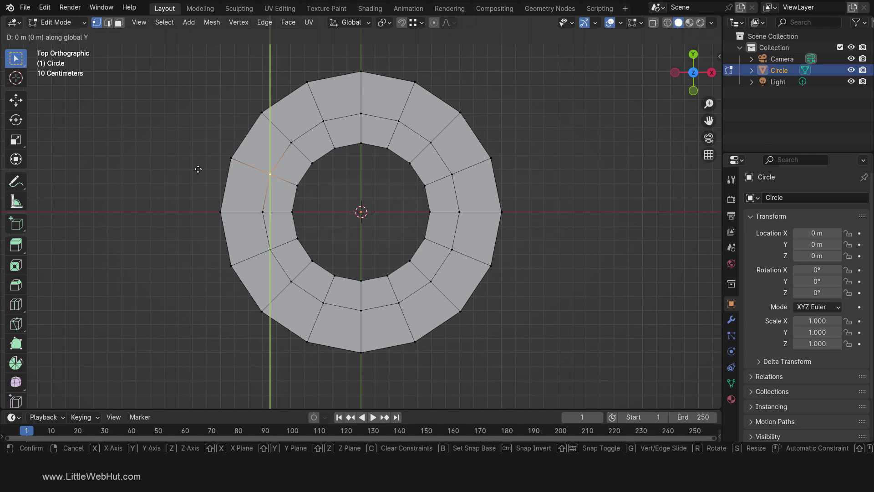
{"action": "left_click", "coordinate": [231, 158]}
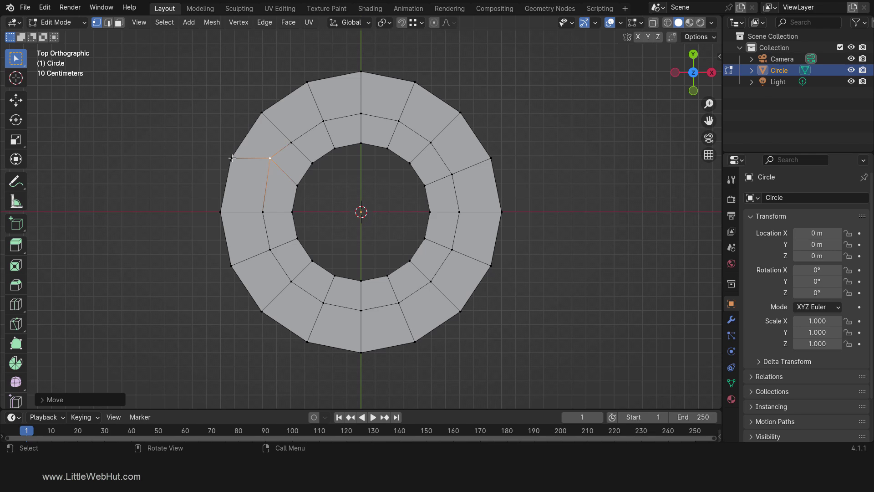
- Move the same vertex along X, snapping it into line with the next middle-ring vertex above it
{"action": "key", "text": "g"}
{"action": "key", "text": "x"}
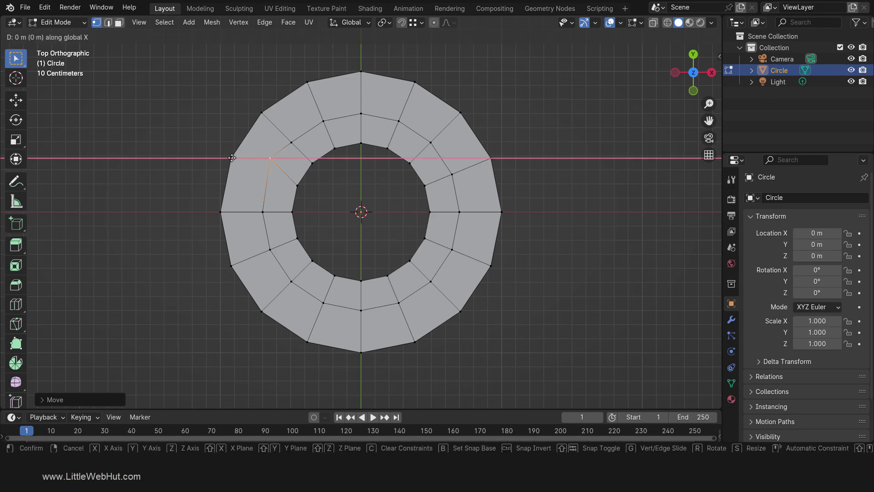
{"action": "key", "text": "ctrl"}
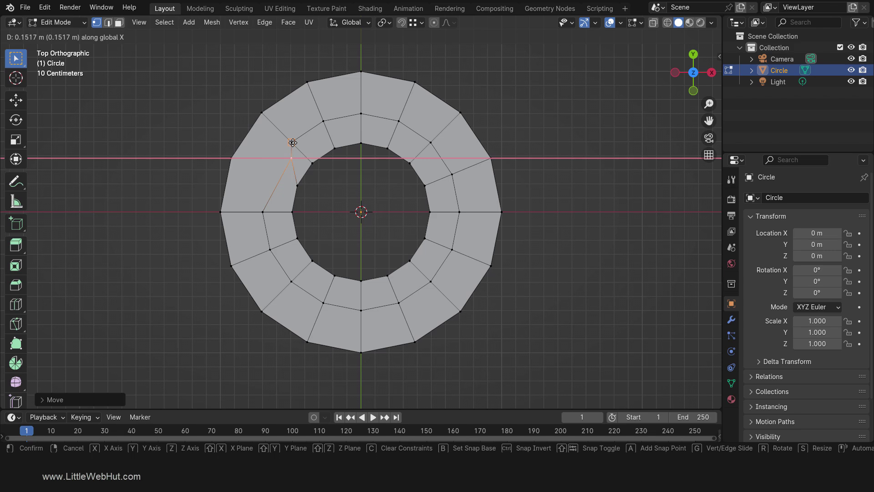
{"action": "left_click", "coordinate": [293, 143]}
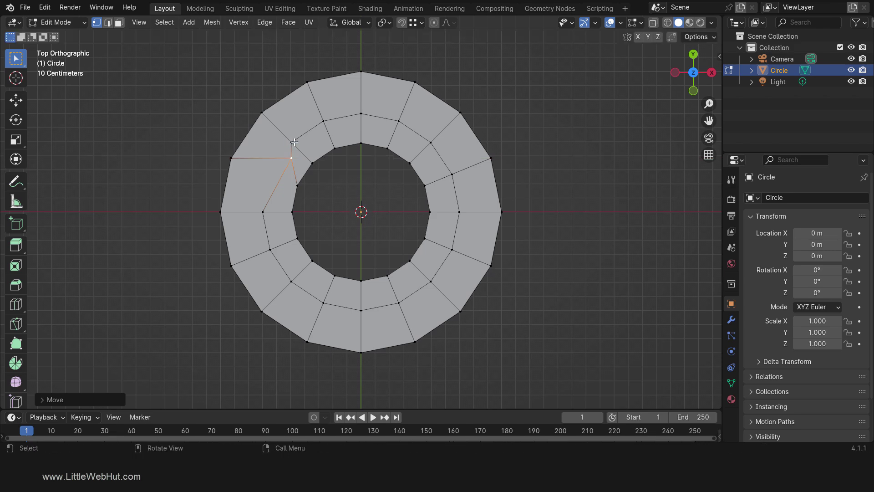
- Move the middle-ring vertex directly above it along Y, snapping it level with the adjacent upper-left outer-rim vertex
{"action": "left_click", "coordinate": [295, 145]}
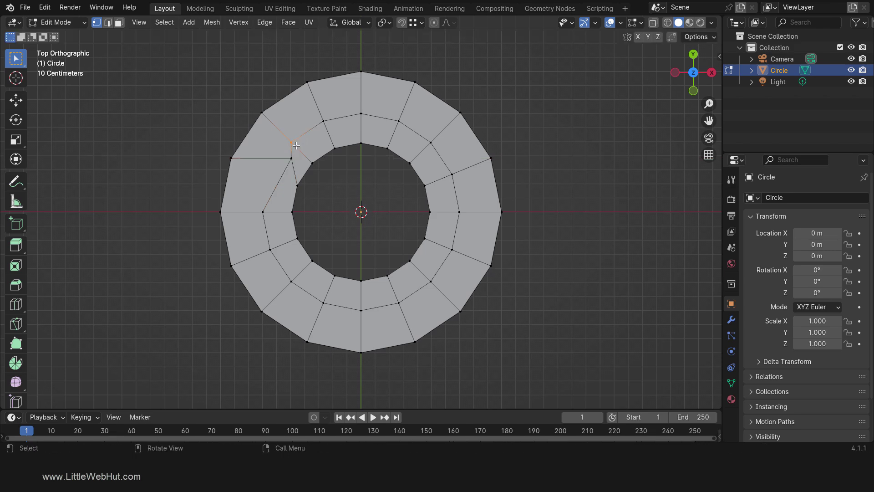
{"action": "key", "text": "g"}
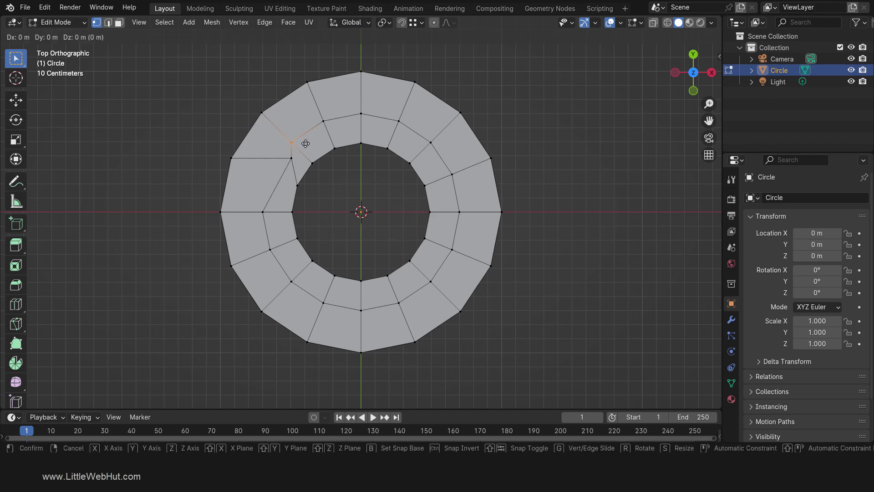
{"action": "key", "text": "y"}
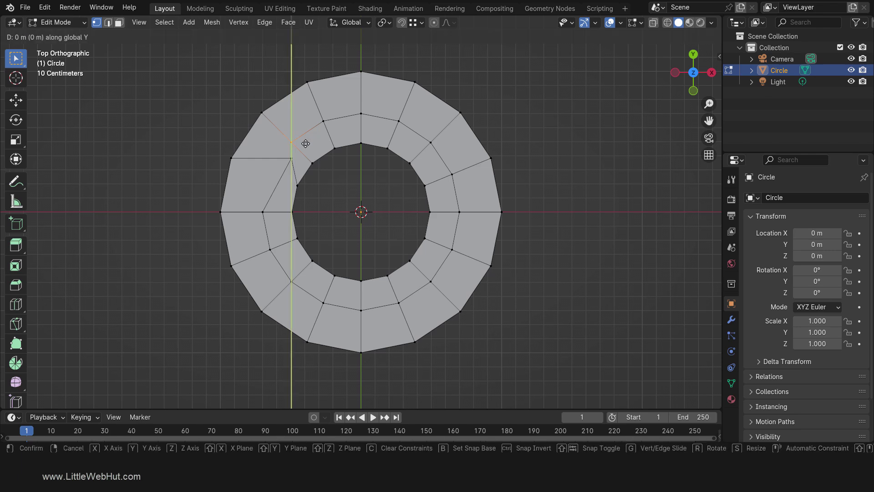
{"action": "left_click", "coordinate": [263, 112], "text": "ctrl"}
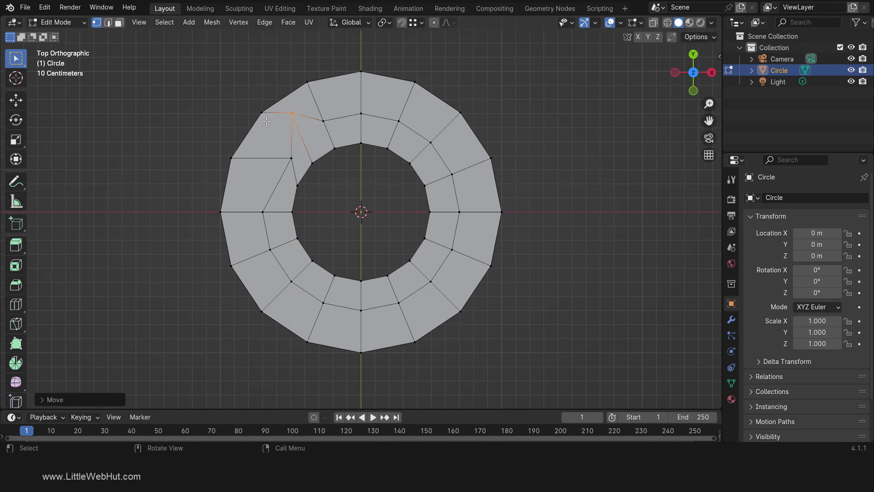
- Snap the matching upper-right middle-ring vertex along Y level with its outer-rim vertex and along X in line with the next middle-ring vertex
{"action": "left_click", "coordinate": [452, 175]}
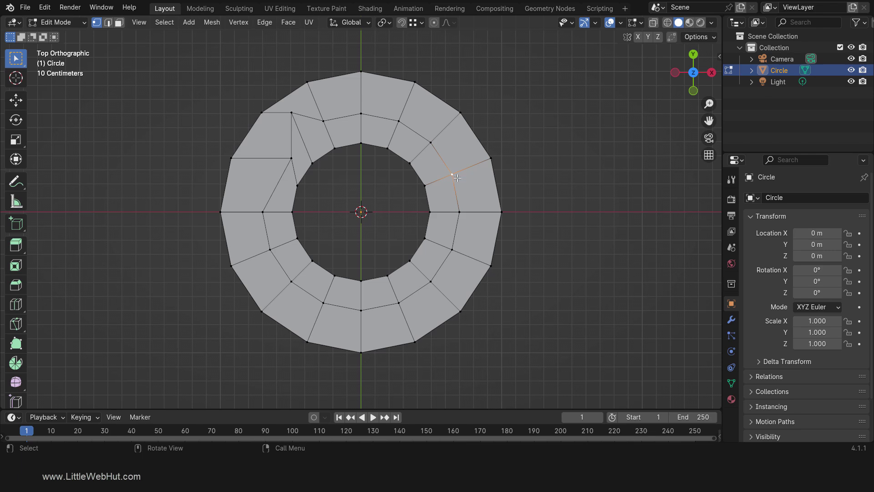
{"action": "key", "text": "g"}
{"action": "key", "text": "y"}
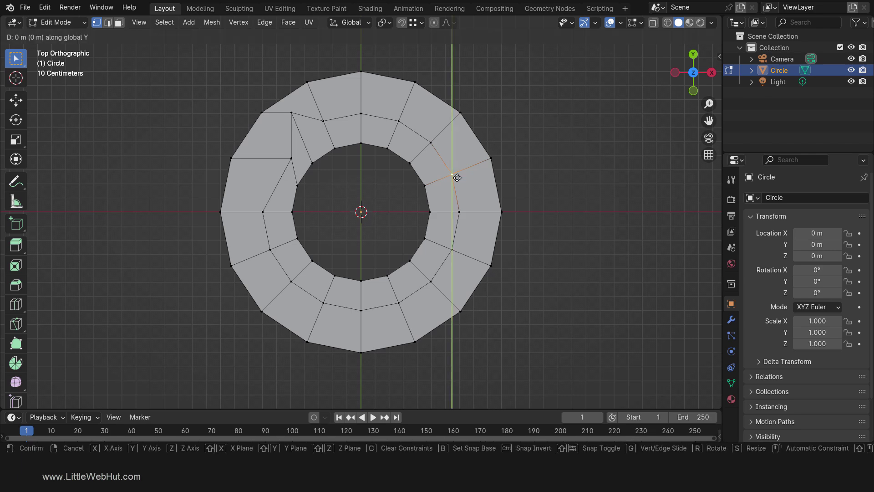
{"action": "key", "text": "ctrl"}
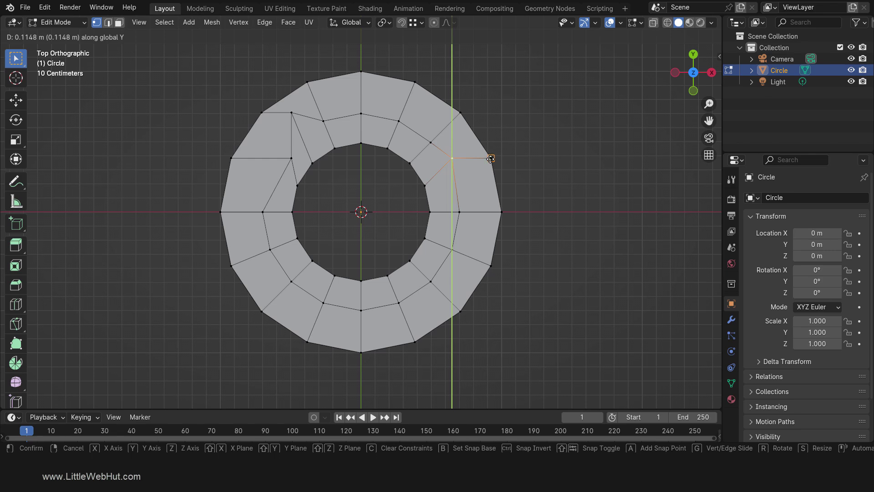
{"action": "left_click", "coordinate": [491, 159]}
{"action": "key", "text": "g"}
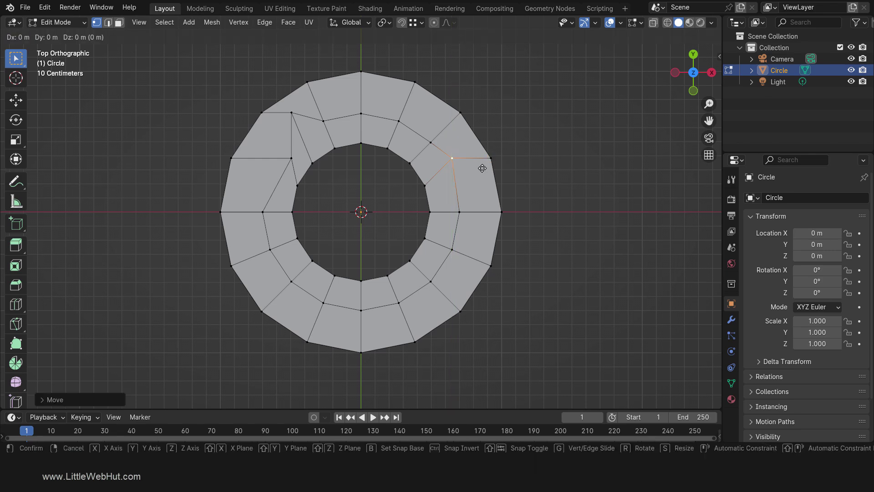
{"action": "key", "text": "x"}
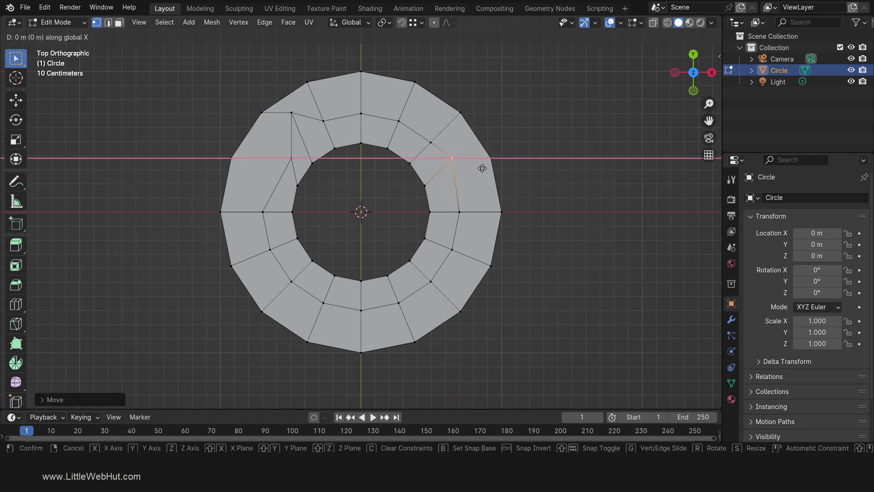
{"action": "key", "text": "ctrl"}
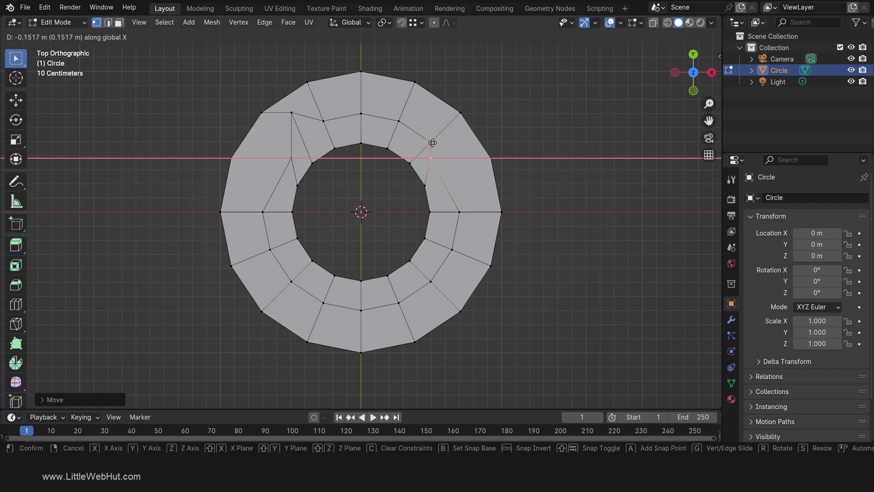
{"action": "left_click", "coordinate": [432, 143]}
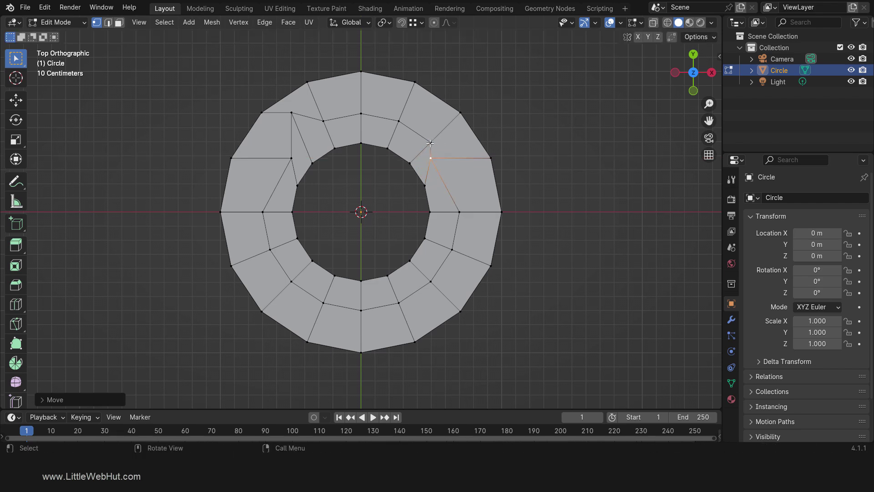
- Move the middle-ring vertex above it on the ring's right half along Y, snapping it level with the adjacent outer-rim vertex
{"action": "left_click", "coordinate": [430, 143]}
{"action": "key", "text": "g"}
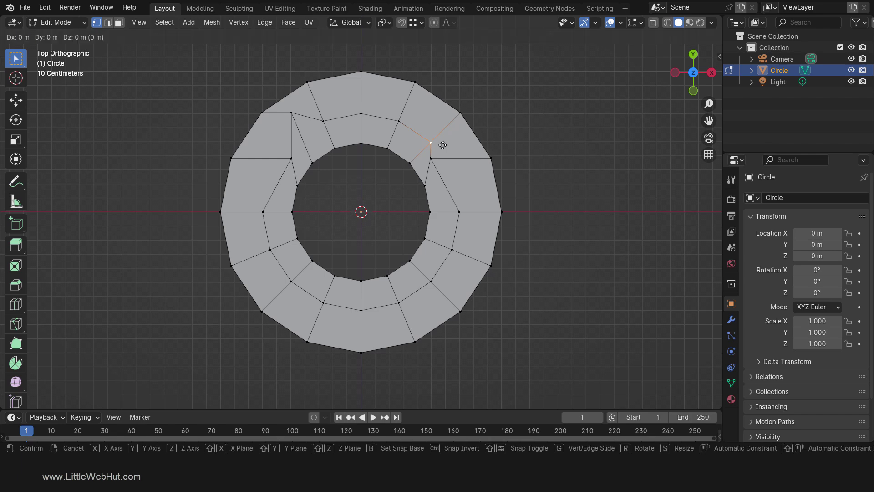
{"action": "key", "text": "y"}
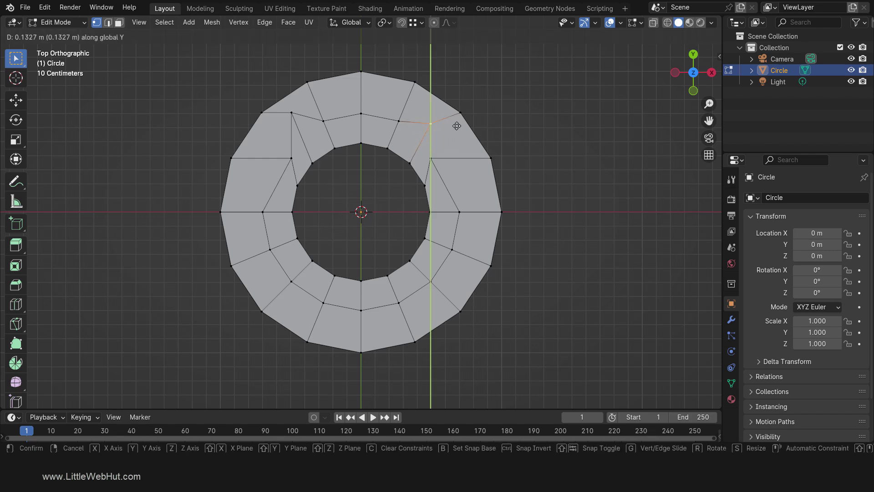
{"action": "left_click", "coordinate": [456, 120], "text": "ctrl"}
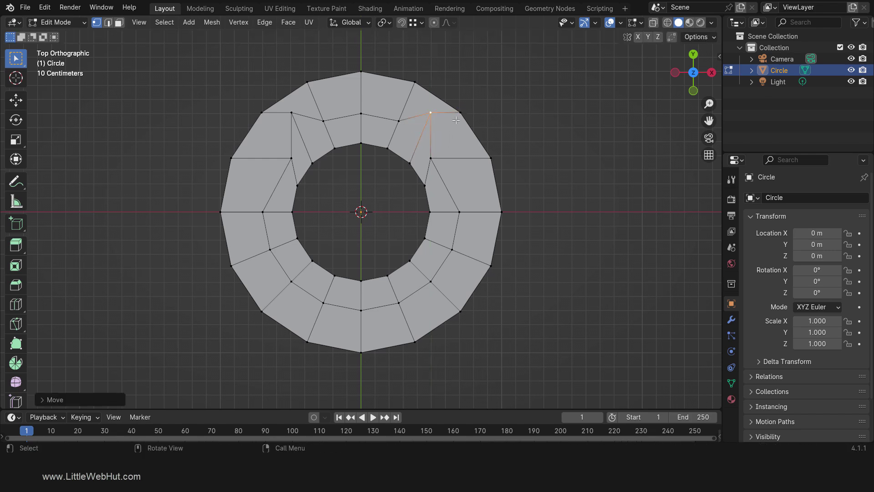
- Extrude the two straight-edged outer faces on either side of the ring's top upward by about 1 m to form posts
{"action": "left_click", "coordinate": [118, 22]}
{"action": "left_click", "coordinate": [264, 131]}
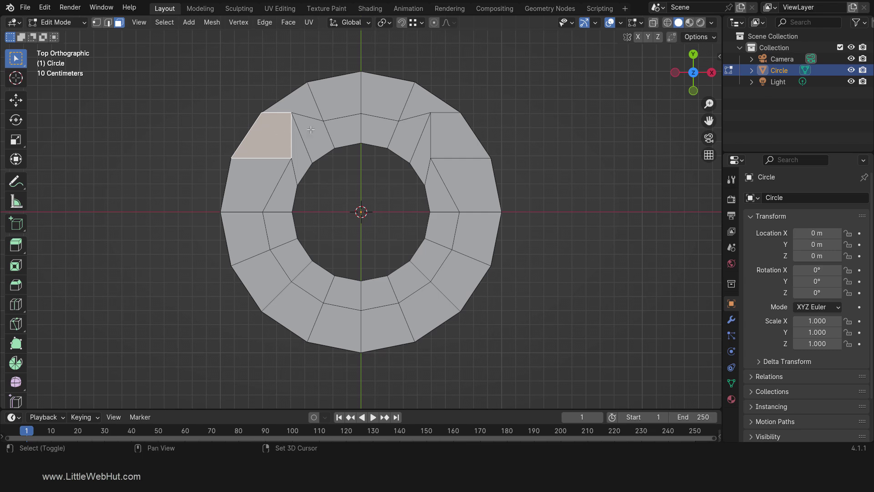
{"action": "left_click", "coordinate": [445, 133], "text": "shift"}
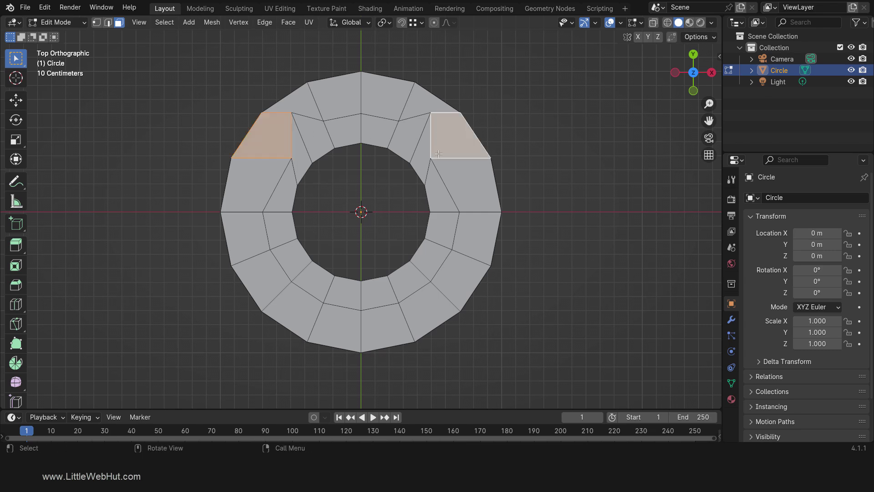
{"action": "middle_click_drag", "start_coordinate": [412, 295], "coordinate": [484, 311]}
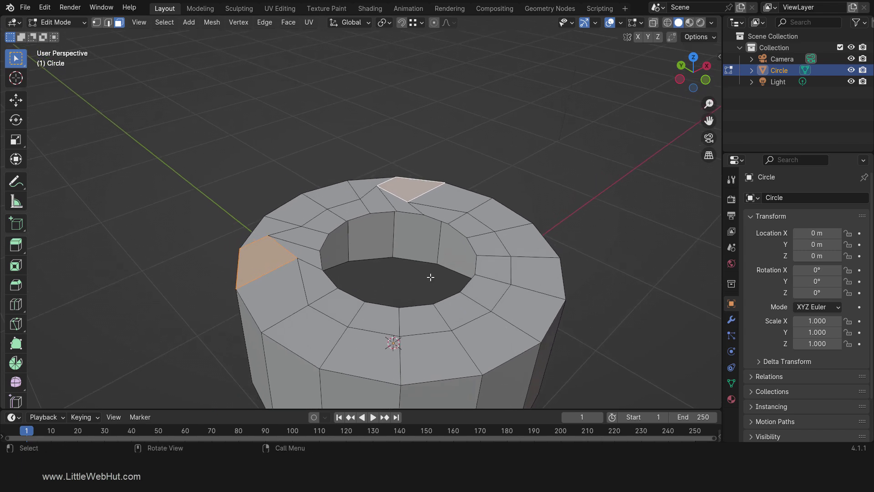
{"action": "key", "text": "e"}
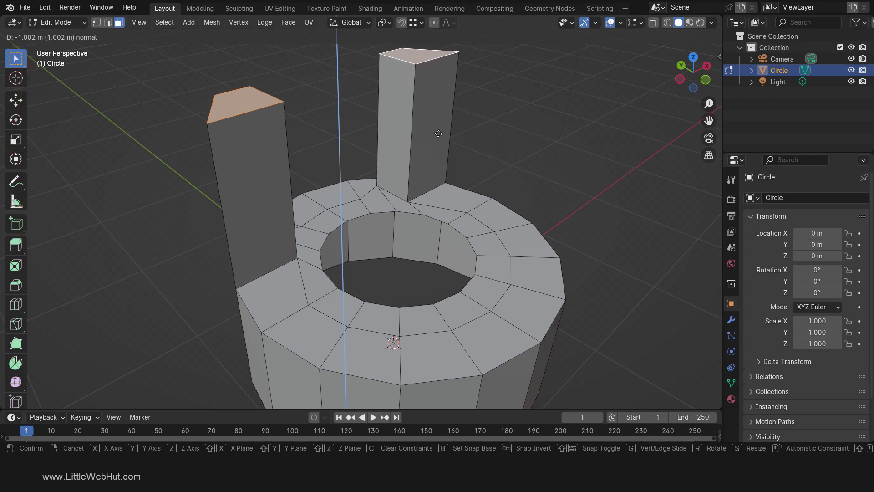
{"action": "left_click", "coordinate": [438, 133]}
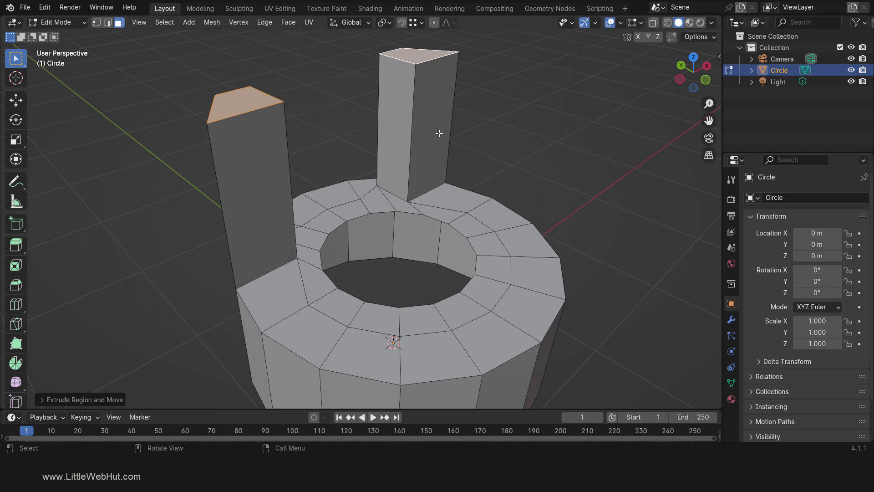
- Add one horizontal loop cut around each post, slid above its midpoint, using a slide value of -0.3 on the right-hand post
{"action": "key", "text": "ctrl+r"}
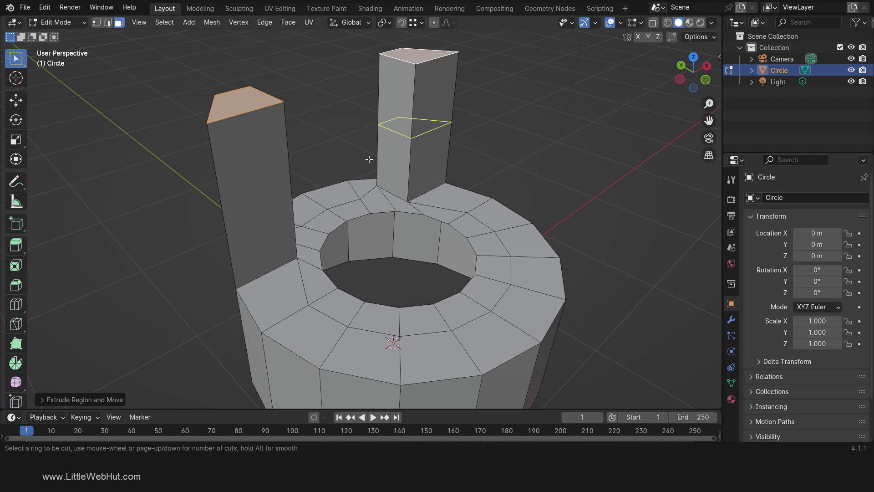
{"action": "left_click", "coordinate": [283, 182]}
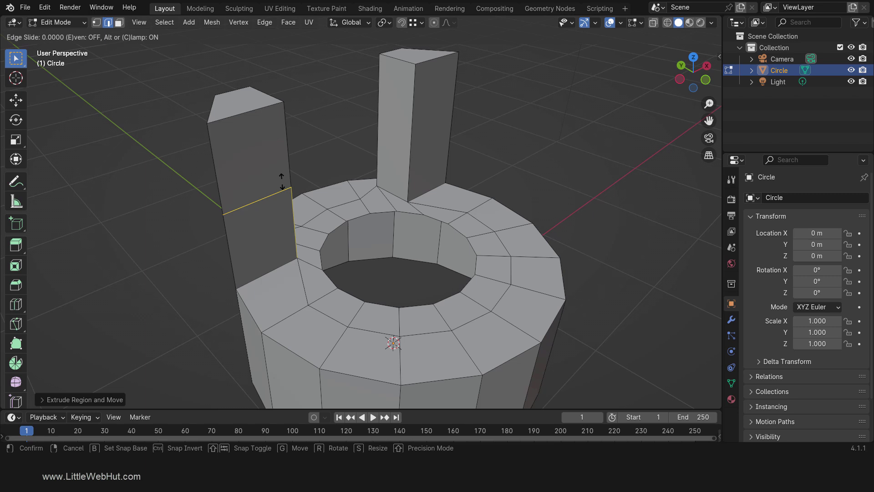
{"action": "left_click", "coordinate": [319, 140]}
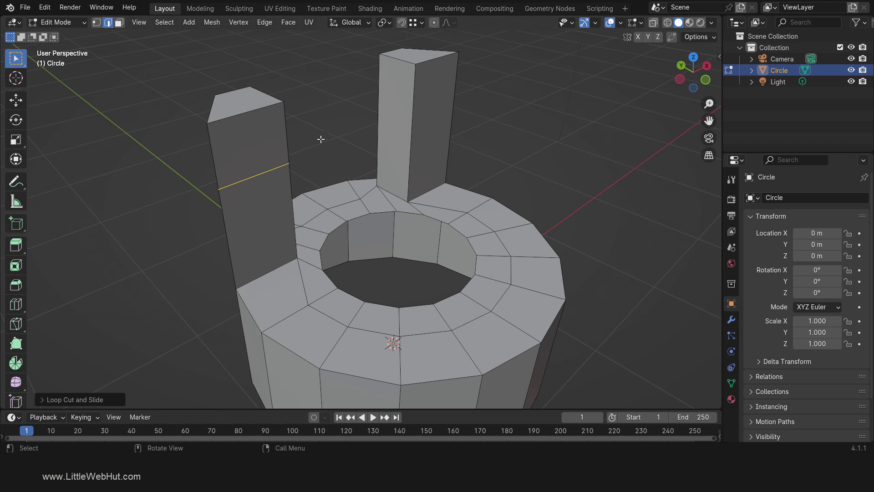
{"action": "key", "text": "ctrl+r"}
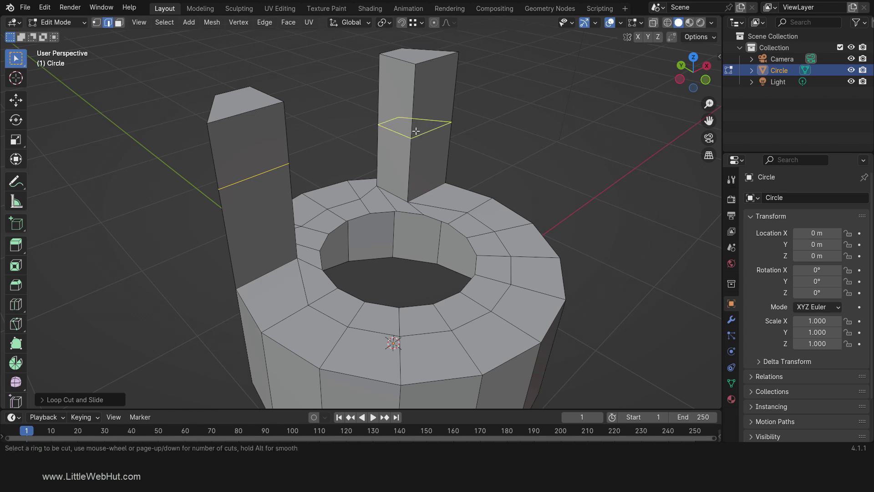
{"action": "left_click", "coordinate": [415, 130]}
{"action": "type", "text": "-.3"}
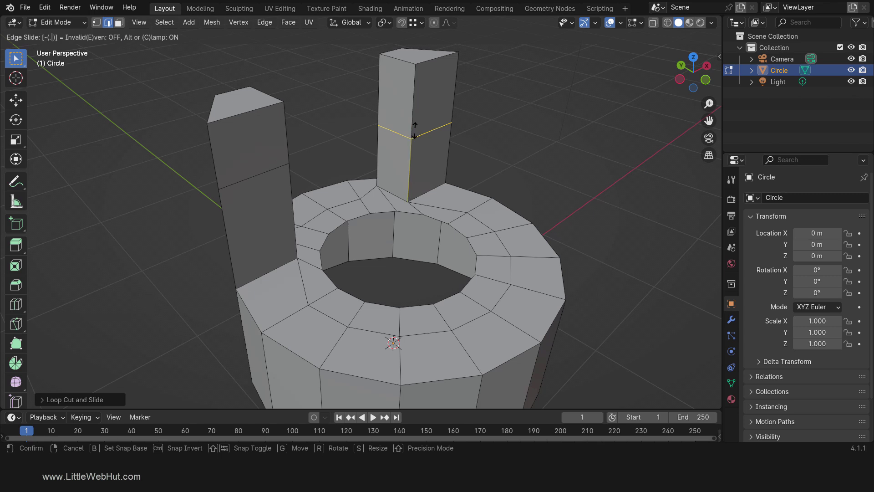
{"action": "key", "text": "Return"}
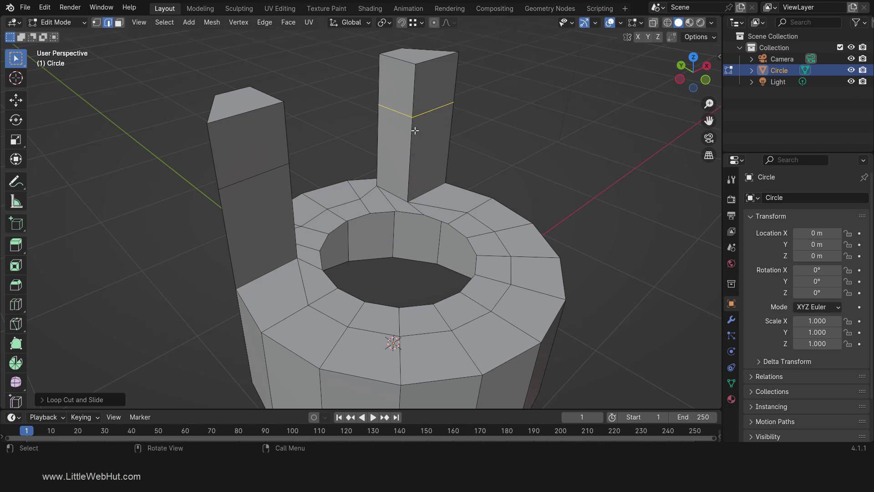
- Bridge the upper inner faces of the two posts with Bridge Edge Loops to form a crossbar
{"action": "left_click", "coordinate": [119, 22]}
{"action": "left_click", "coordinate": [399, 78]}
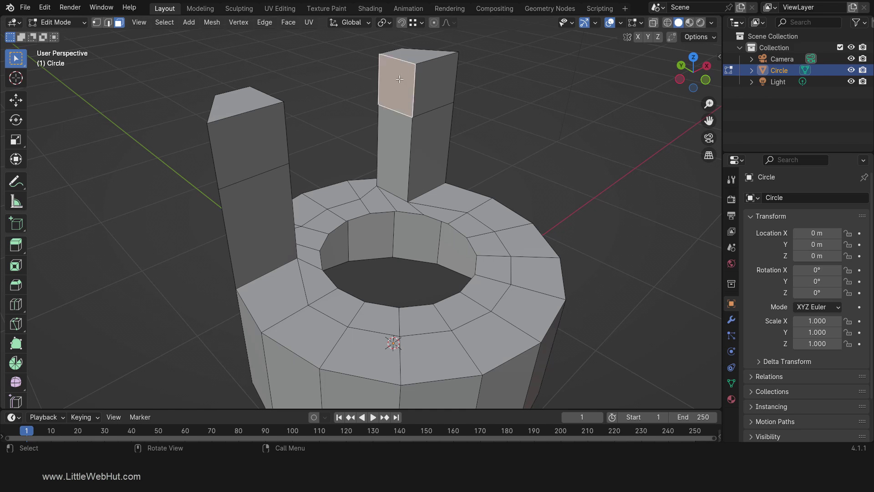
{"action": "middle_click_drag", "start_coordinate": [503, 169], "coordinate": [420, 136]}
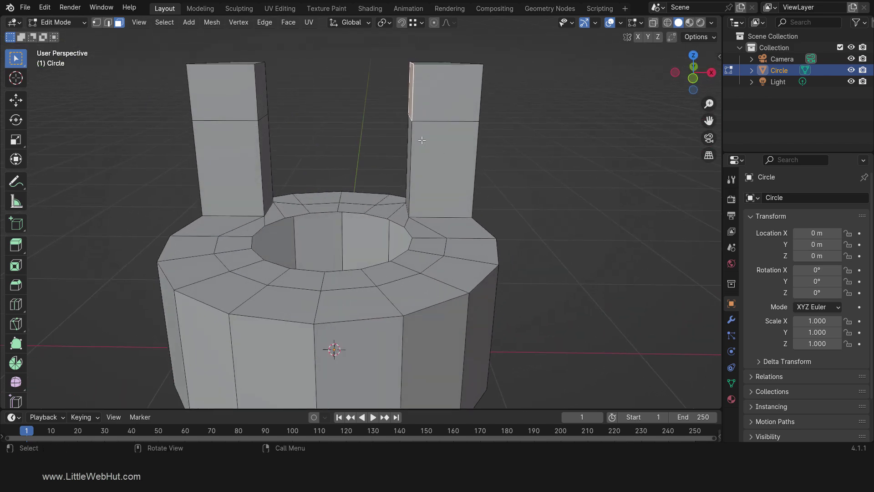
{"action": "left_click", "coordinate": [262, 90], "text": "shift"}
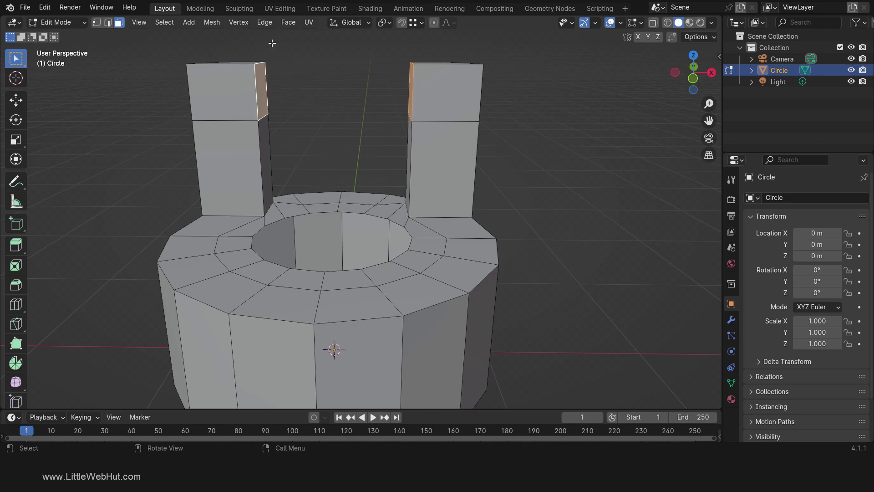
{"action": "left_click", "coordinate": [266, 23]}
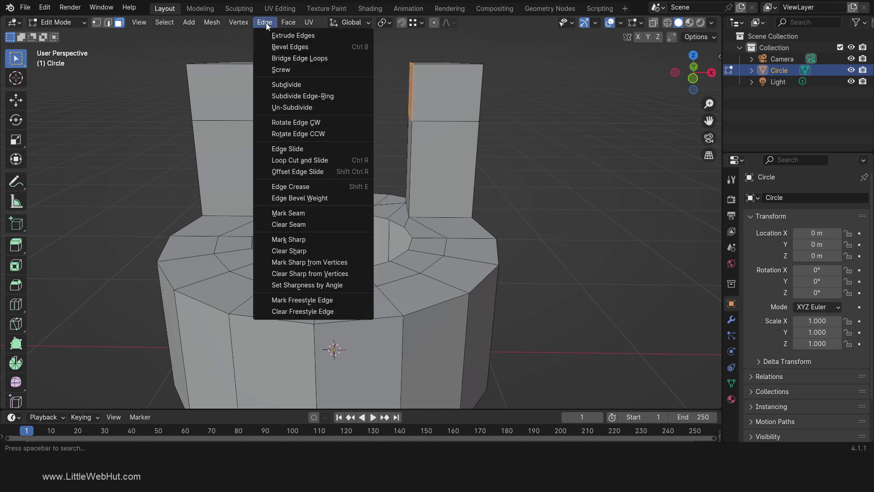
{"action": "left_click", "coordinate": [327, 58]}
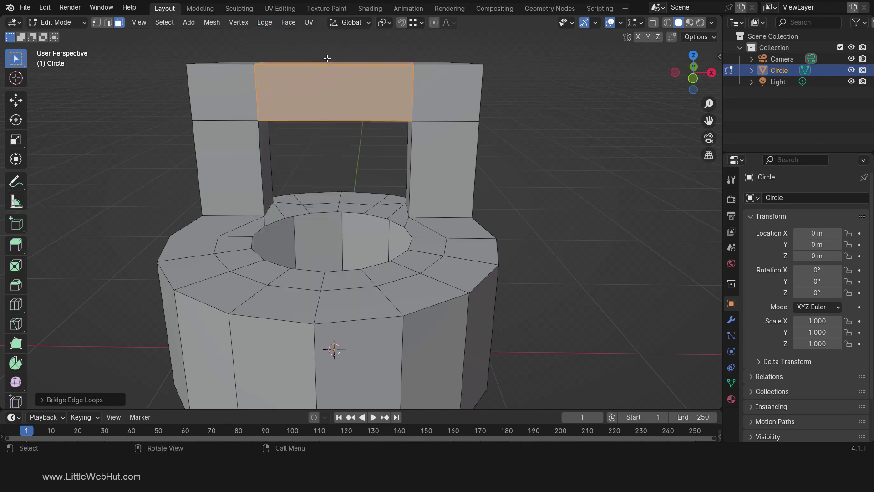
- In the right orthographic wireframe view, select the whole upper section of posts and crossbar and rotate it 20°
{"action": "key", "text": "KP_5"}
{"action": "key", "text": "KP_3"}
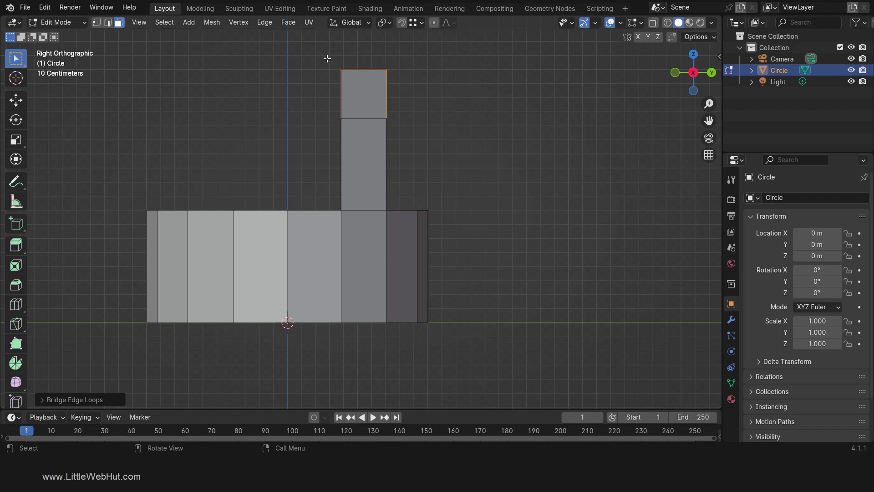
{"action": "key", "text": "z"}
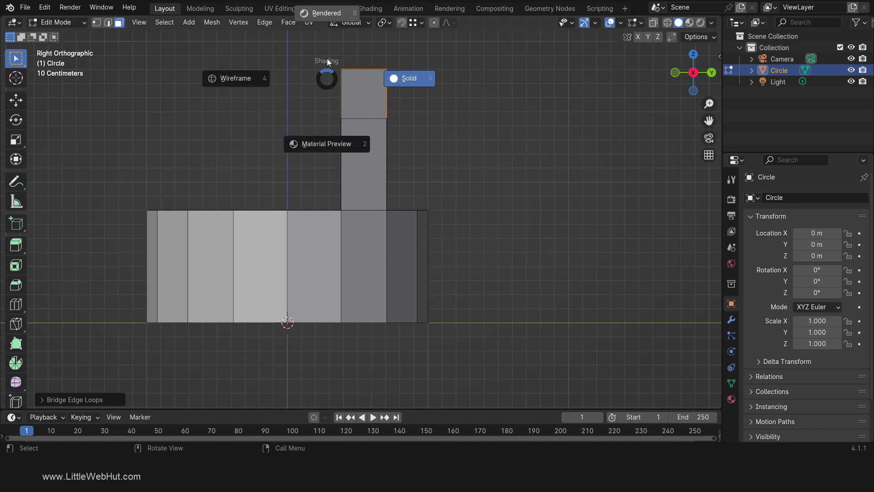
{"action": "left_click", "coordinate": [237, 78]}
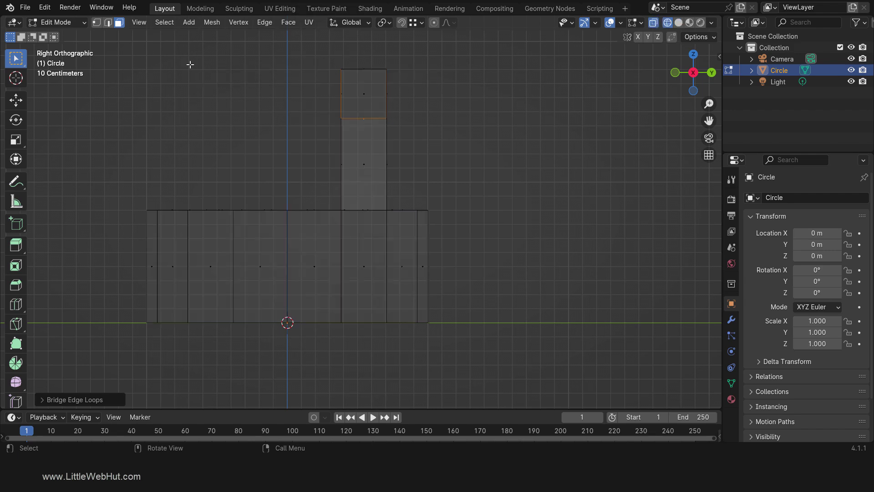
{"action": "left_click", "coordinate": [107, 22]}
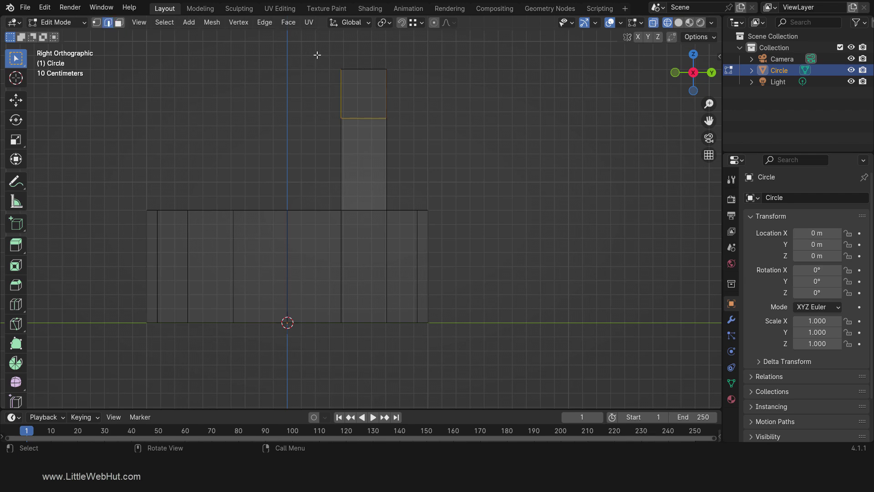
{"action": "left_click_drag", "start_coordinate": [317, 55], "coordinate": [424, 136]}
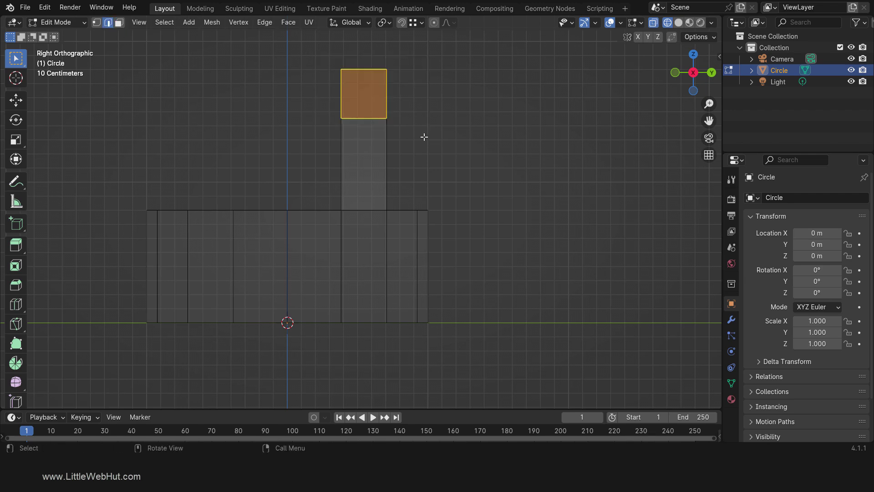
{"action": "type", "text": "r20"}
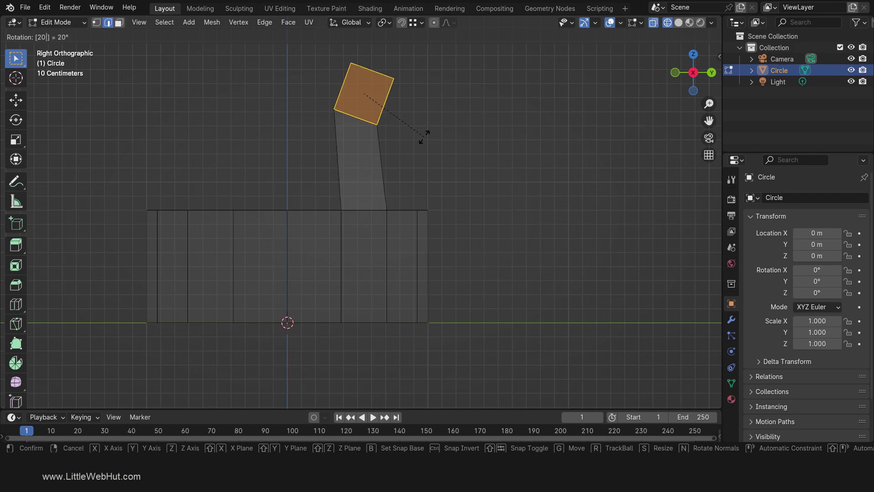
{"action": "key", "text": "Return"}
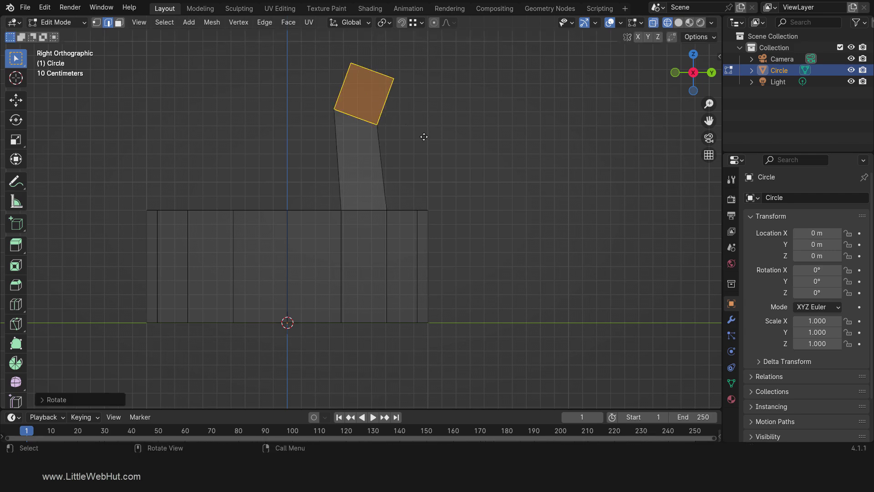
- Move the rotated upper section 0.32 m along Y and return the viewport to solid shading
{"action": "type", "text": "gy.32"}
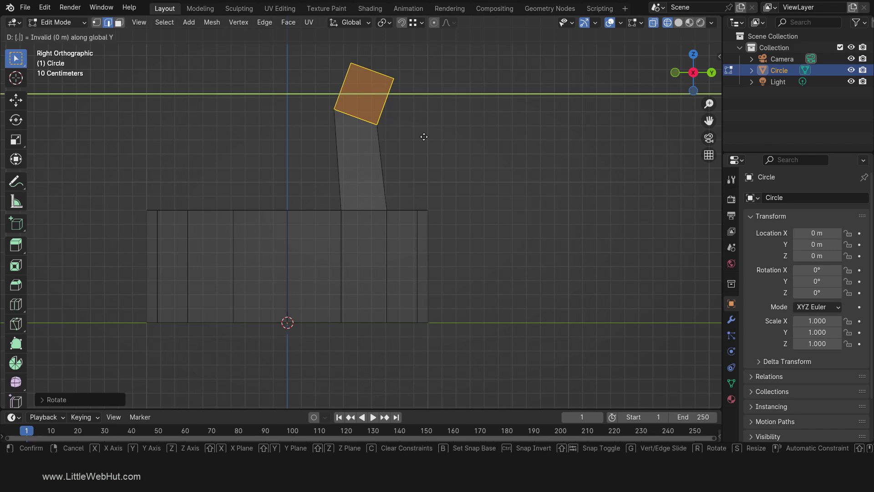
{"action": "key", "text": "Return"}
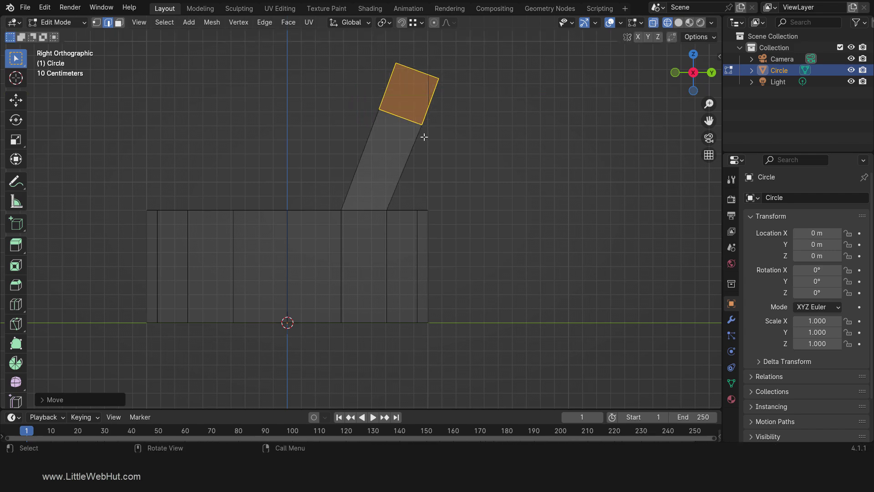
{"action": "key", "text": "z"}
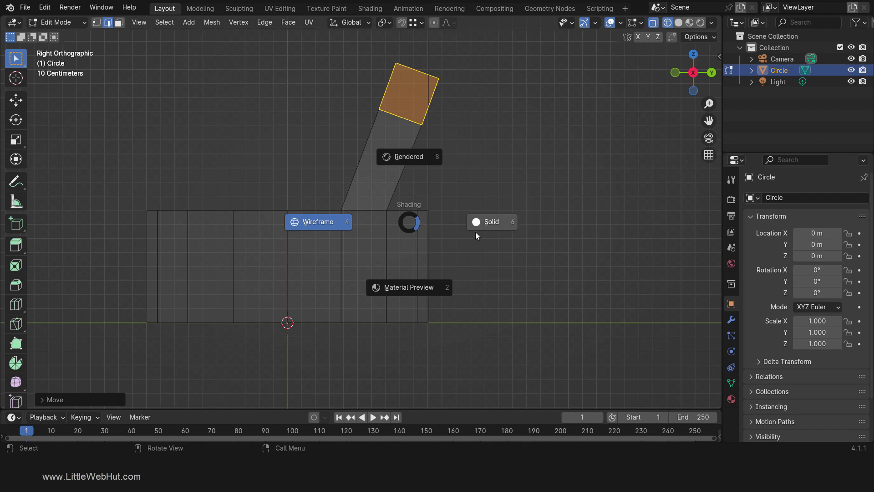
{"action": "left_click", "coordinate": [488, 221]}
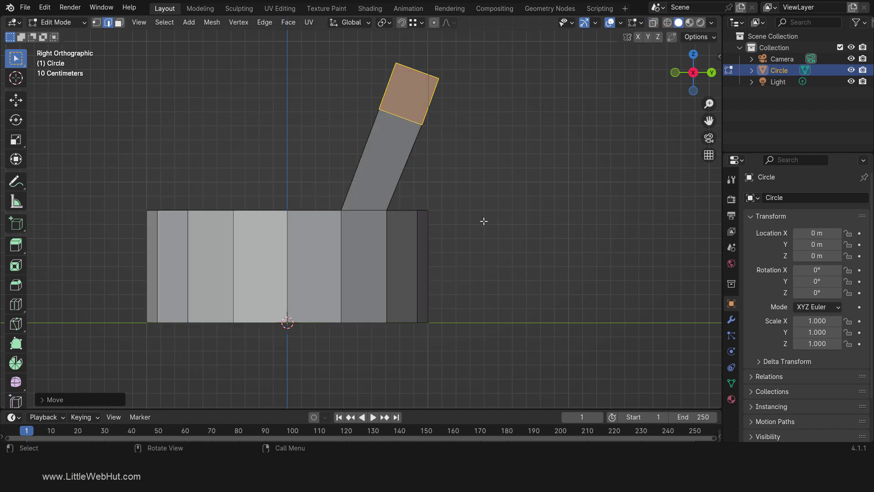
- Bevel the ring's outer top rim together with the outer front edges of both posts and the crossbar's top front edges, using one segment
{"action": "middle_click_drag", "start_coordinate": [270, 206], "coordinate": [425, 223]}
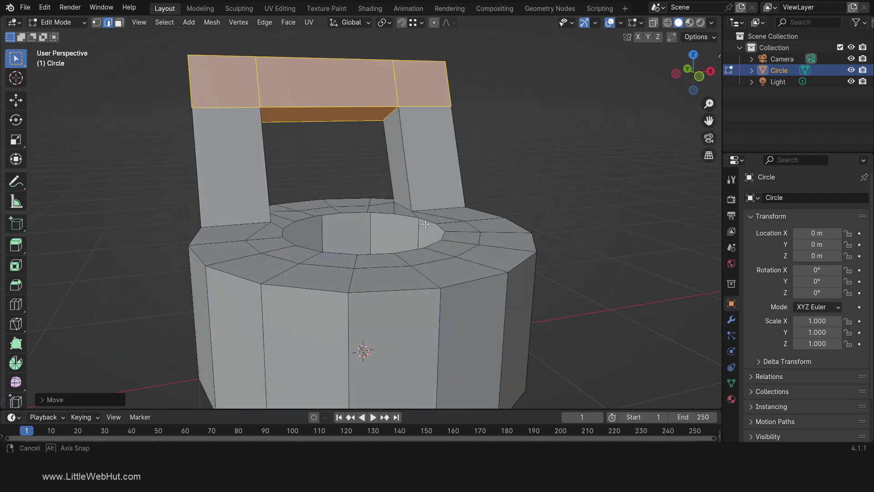
{"action": "left_click", "coordinate": [414, 289], "text": "alt"}
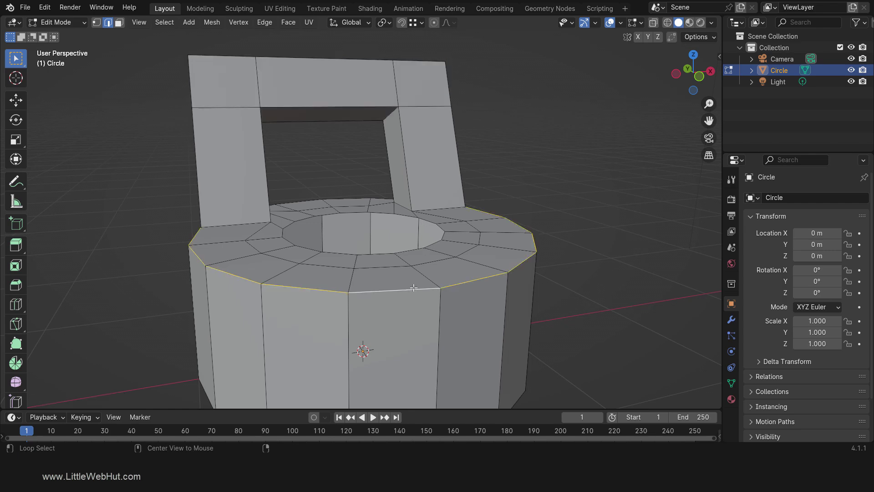
{"action": "middle_click_drag", "start_coordinate": [370, 293], "coordinate": [249, 294]}
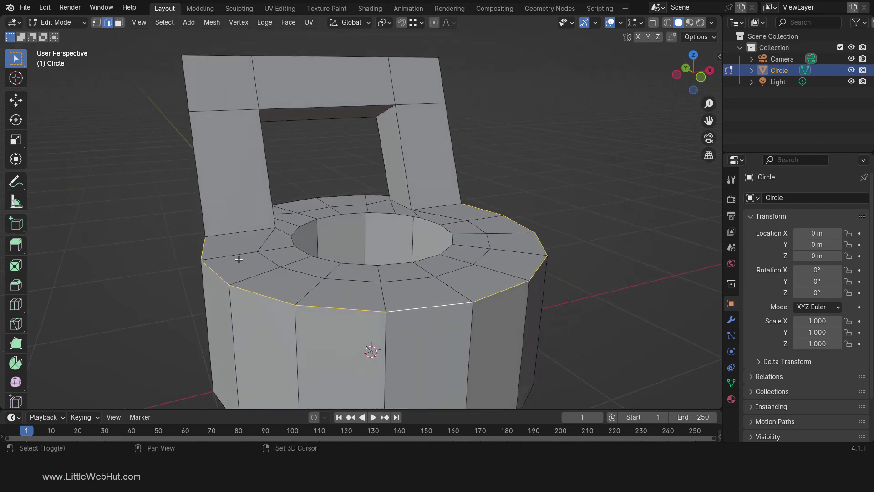
{"action": "left_click", "coordinate": [197, 180], "text": "shift"}
{"action": "left_click", "coordinate": [188, 99], "text": "shift"}
{"action": "left_click", "coordinate": [216, 57], "text": "shift"}
{"action": "left_click", "coordinate": [323, 57], "text": "shift"}
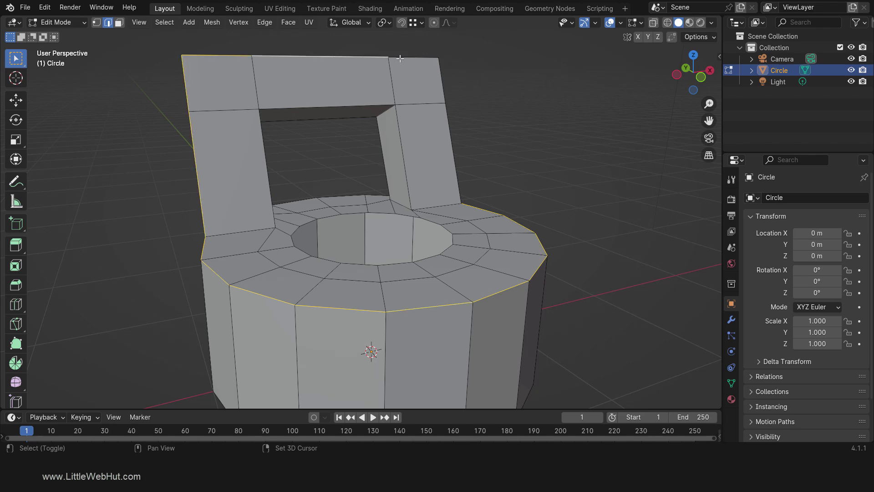
{"action": "left_click", "coordinate": [413, 58], "text": "shift"}
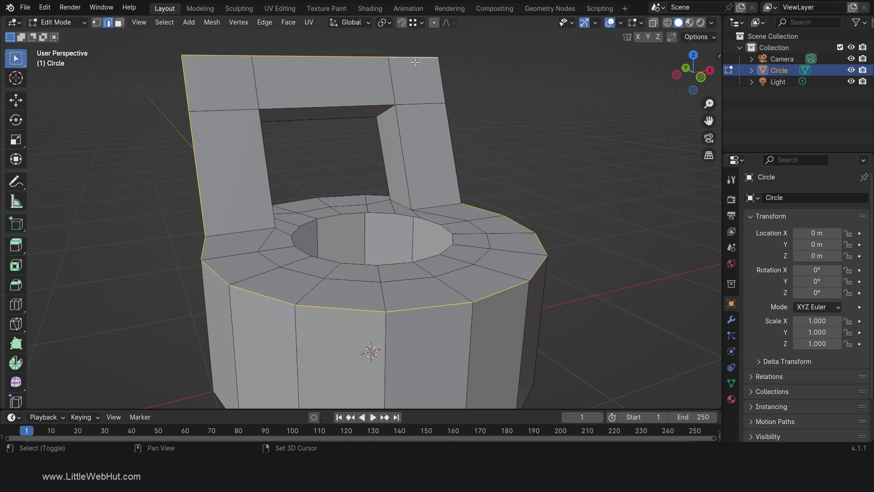
{"action": "left_click", "coordinate": [450, 146], "text": "alt+shift"}
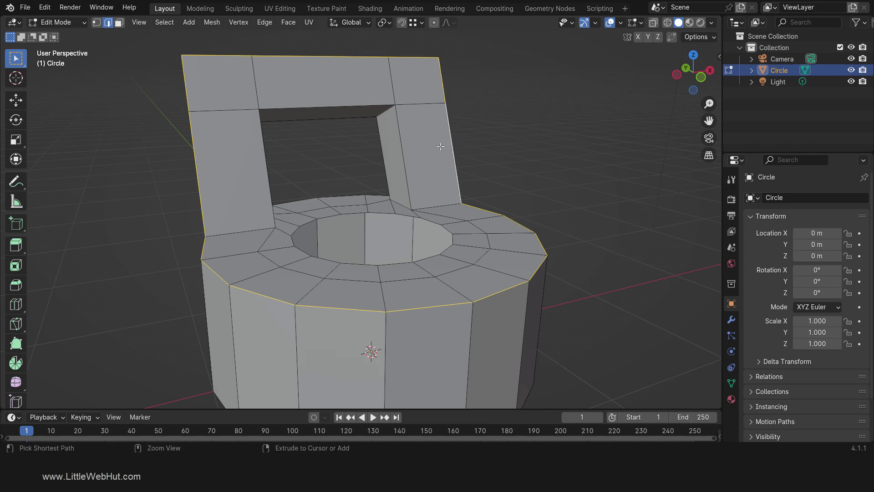
{"action": "key", "text": "ctrl+b"}
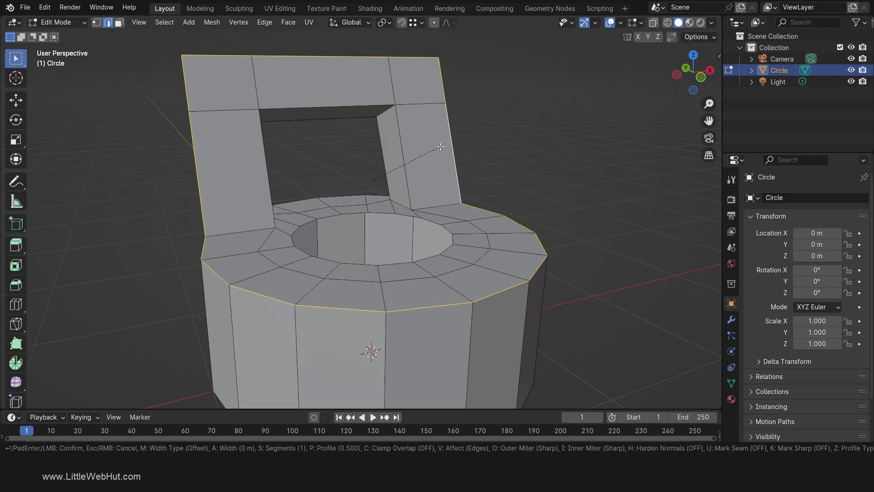
{"action": "left_click", "coordinate": [440, 146]}
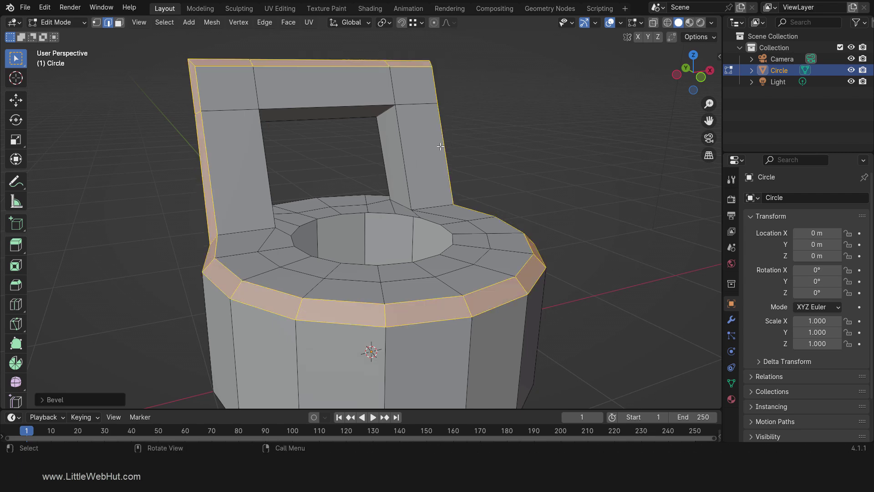
- Set the outer-edge bevel to 4 segments and switch its profile type to Custom
{"action": "left_click", "coordinate": [45, 399]}
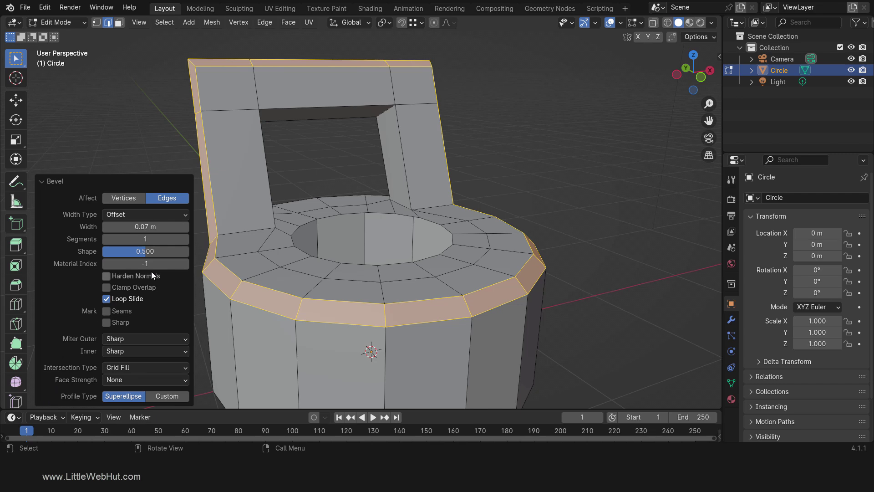
{"action": "left_click", "coordinate": [184, 239]}
{"action": "left_click", "coordinate": [185, 238]}
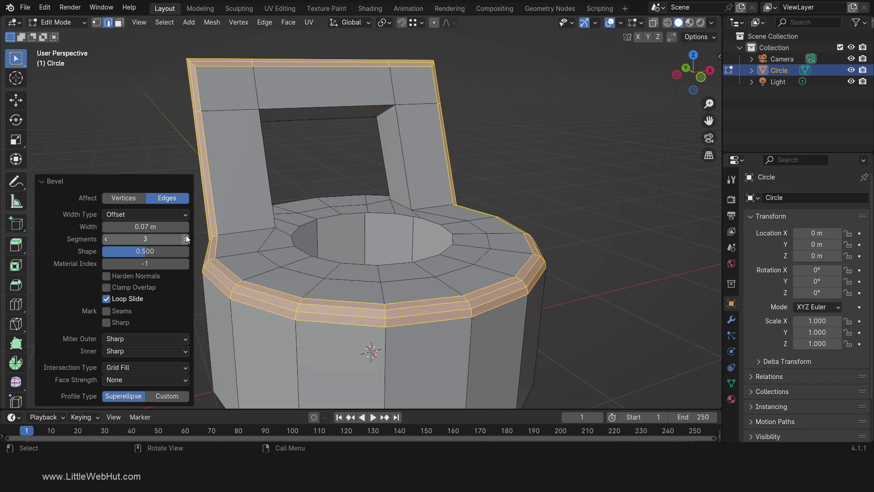
{"action": "left_click", "coordinate": [186, 236]}
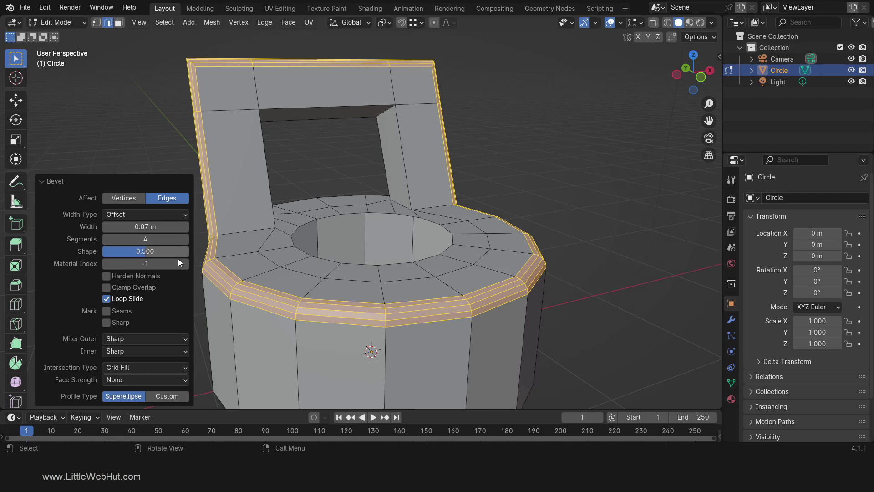
{"action": "left_click", "coordinate": [166, 396]}
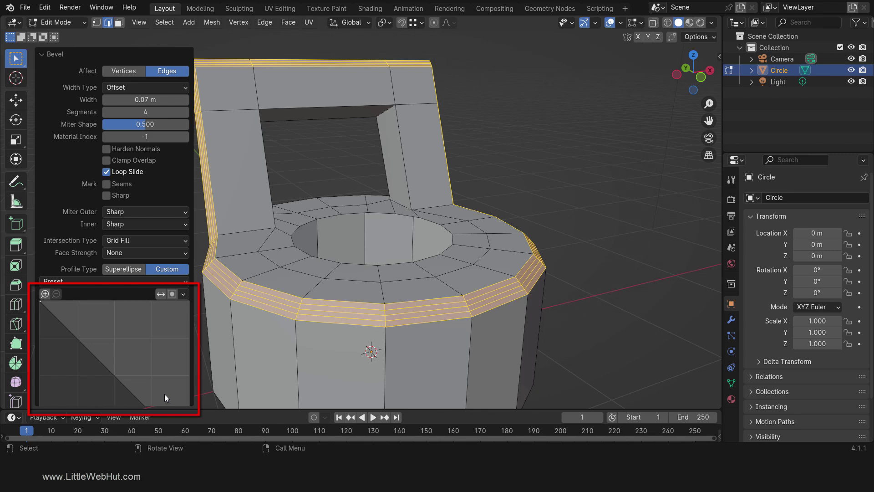
{"action": "left_click", "coordinate": [44, 56]}
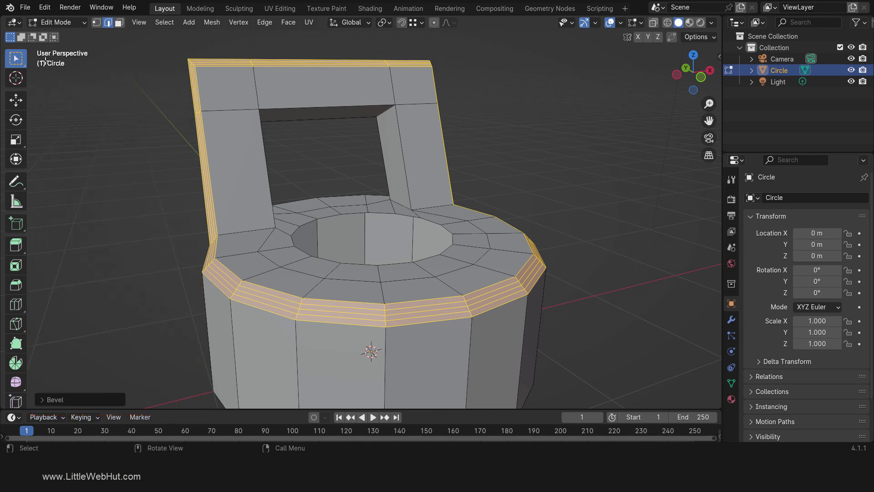
- Bevel the middle edge loop on the ring's top face together with the front inner edges of both posts and the crossbar
{"action": "left_click", "coordinate": [340, 279], "text": "alt"}
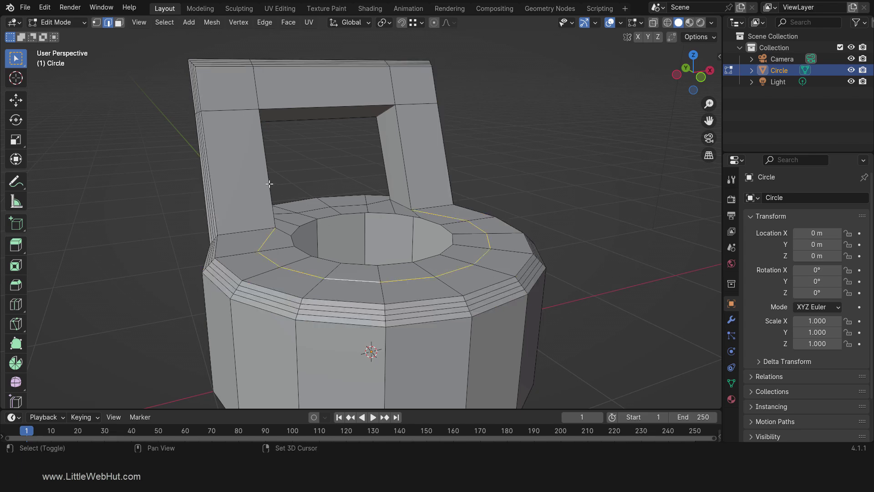
{"action": "left_click", "coordinate": [328, 107], "text": "alt+shift"}
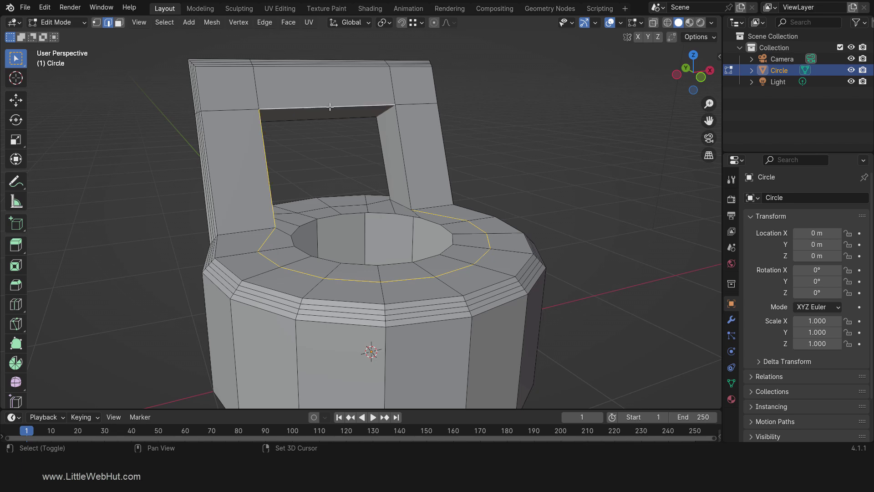
{"action": "left_click", "coordinate": [404, 156], "text": "shift"}
{"action": "key", "text": "ctrl+b"}
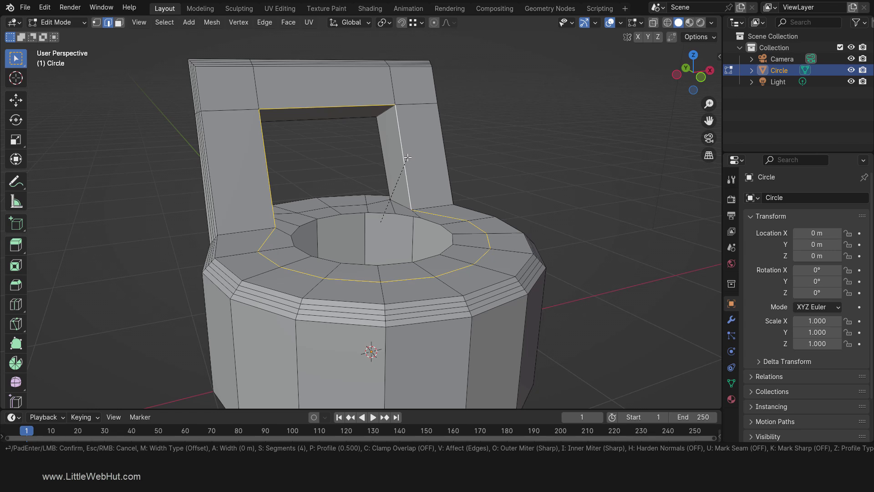
{"action": "left_click", "coordinate": [408, 157]}
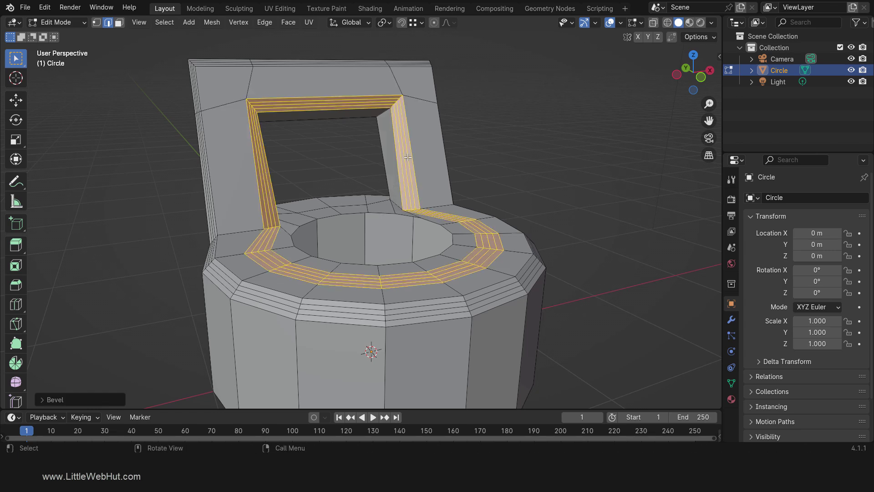